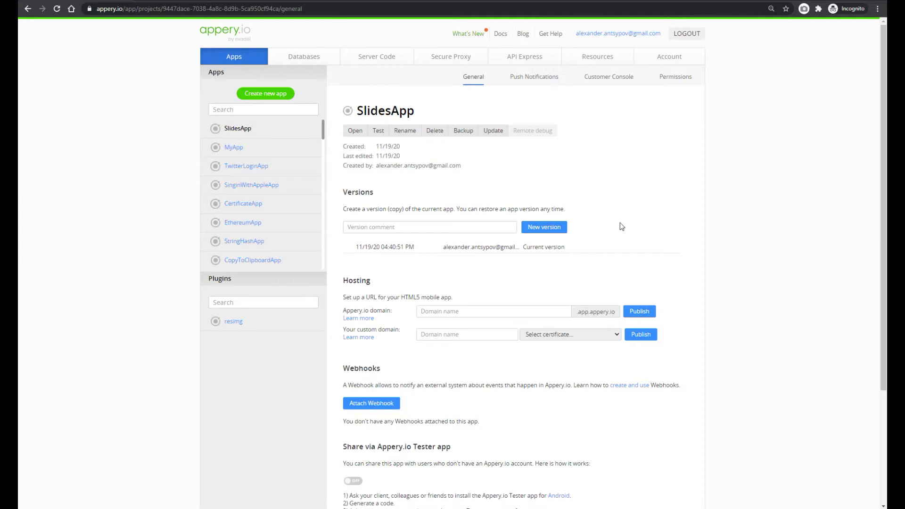
Create a new Ionic 4 Blank app named ValidationApp
click(267, 94)
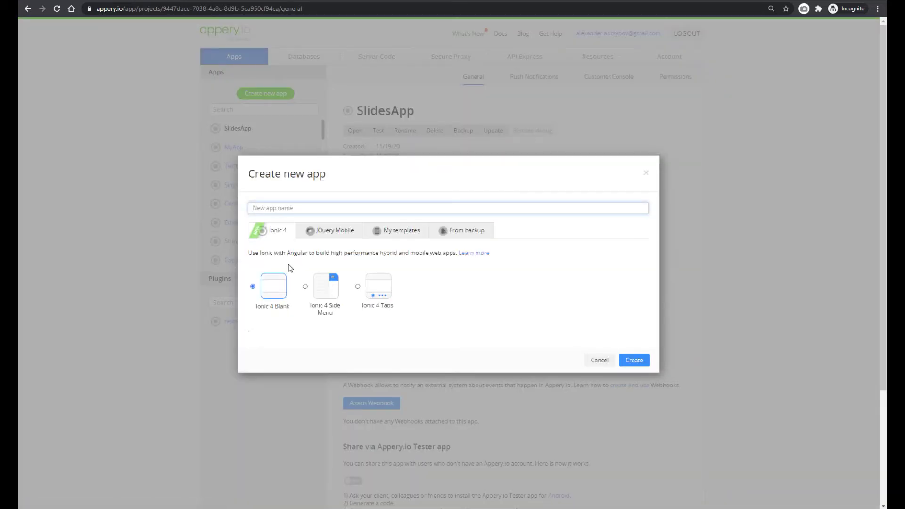
text(ValidationApp)
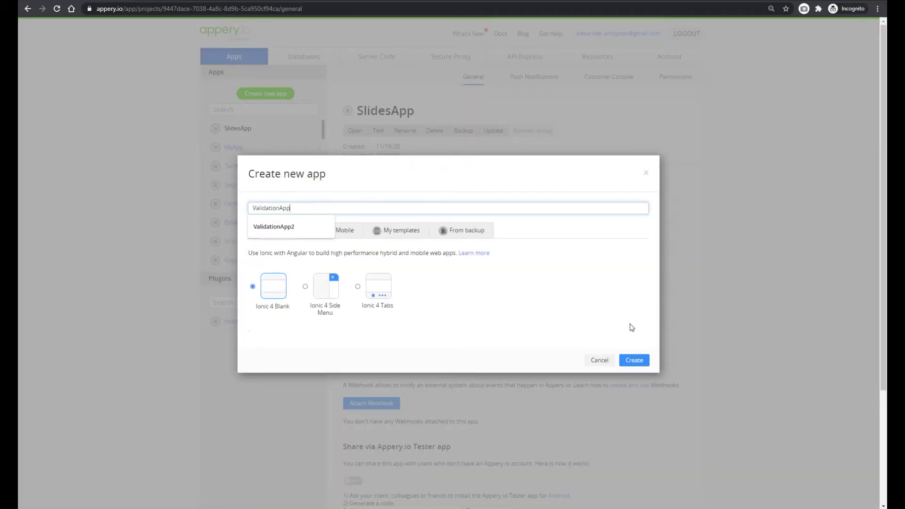
click(636, 361)
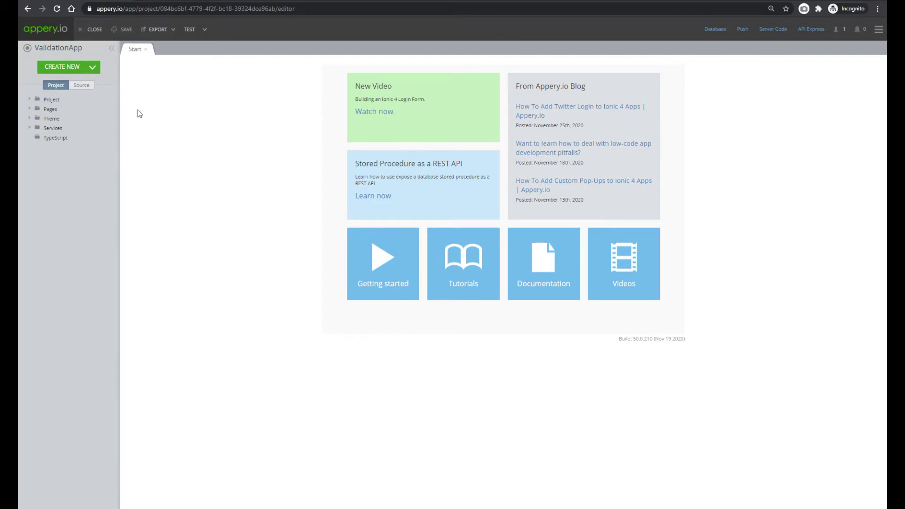
Import the Validation Plugin from the plugin catalog and open its ValidationScreen page
click(83, 67)
click(86, 114)
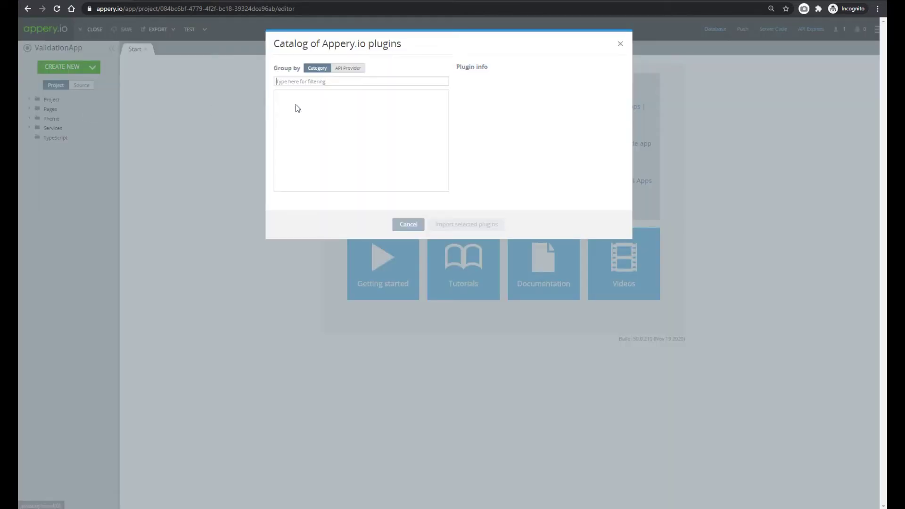
text(va)
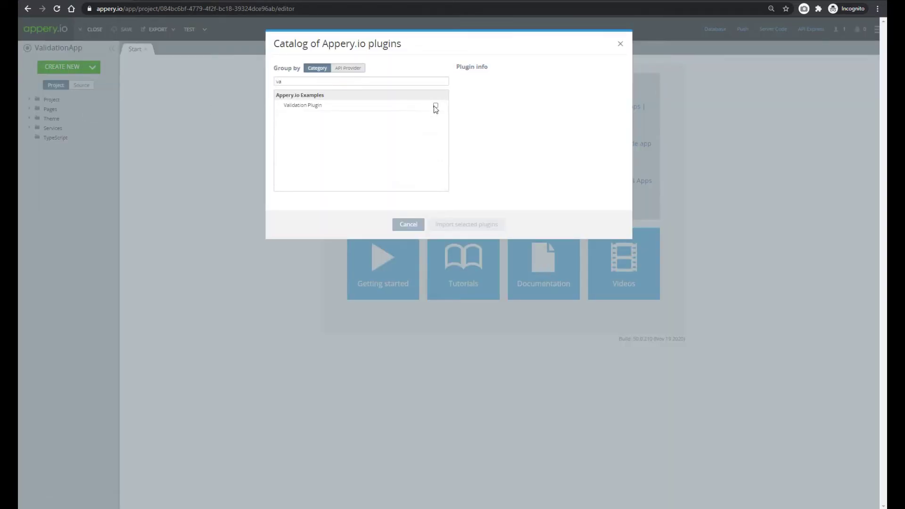
click(435, 105)
click(472, 227)
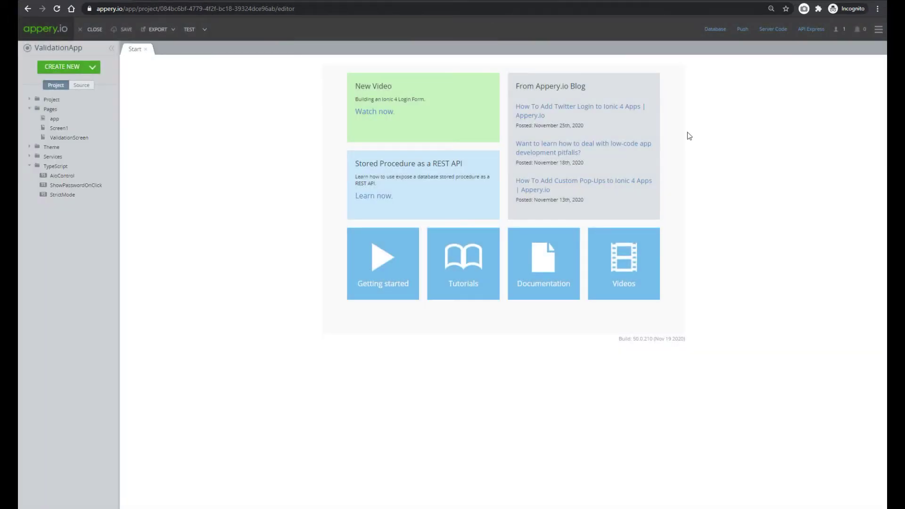
click(70, 138)
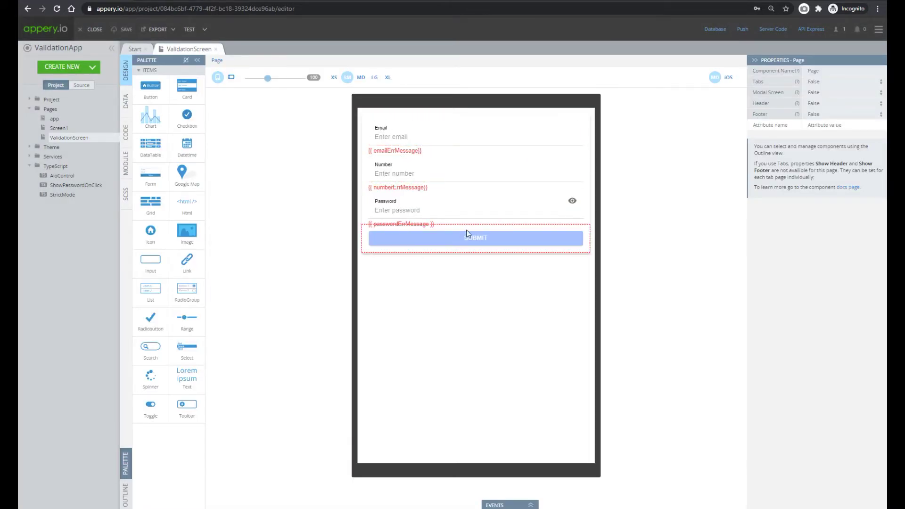
Make ValidationScreen the default route in Routing and launch the TEST preview
click(29, 99)
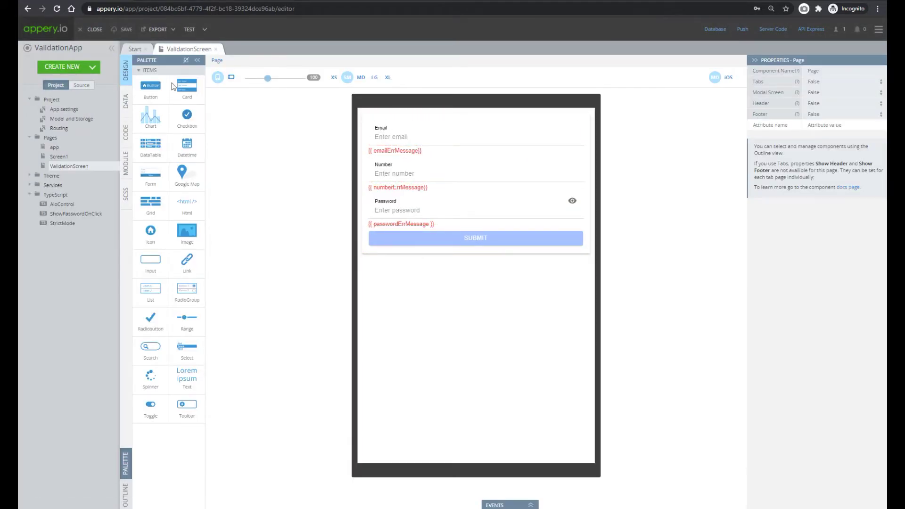
click(57, 129)
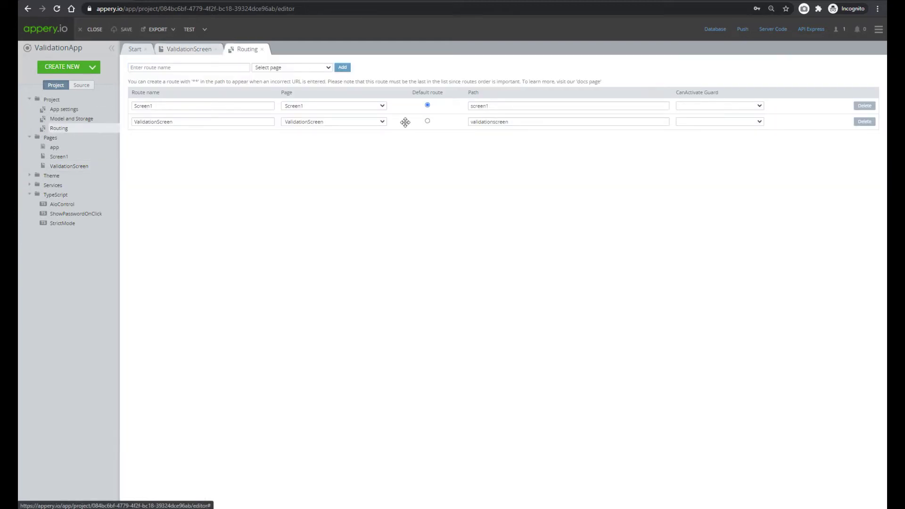
click(427, 121)
click(190, 30)
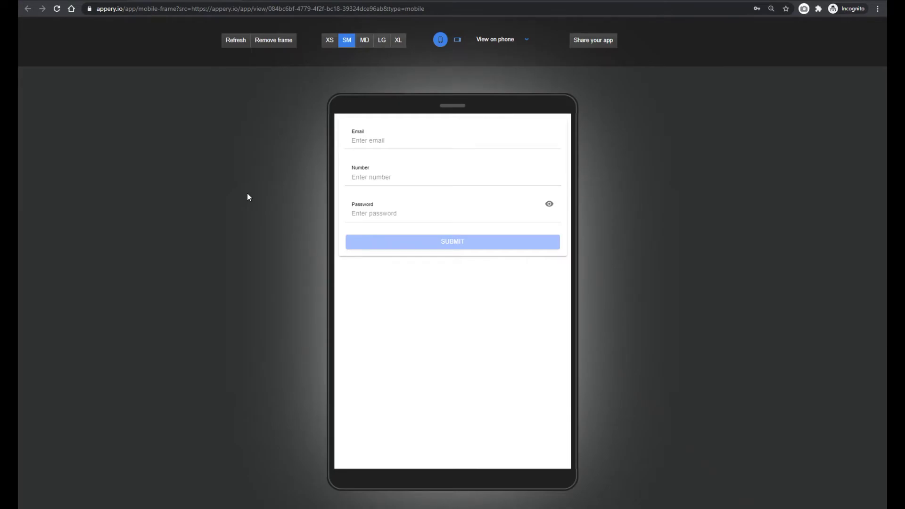
Remove the preview's phone frame and open the browser developer tools via Inspect
click(273, 41)
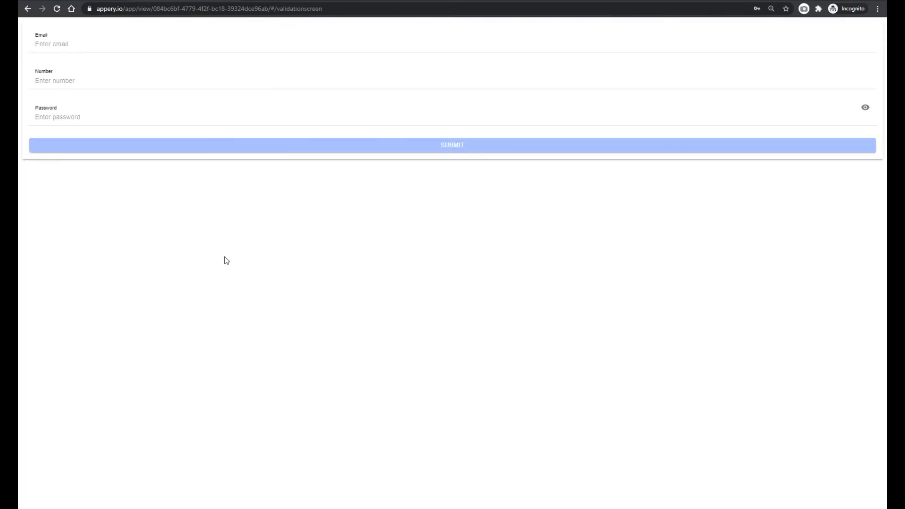
right_click(296, 285)
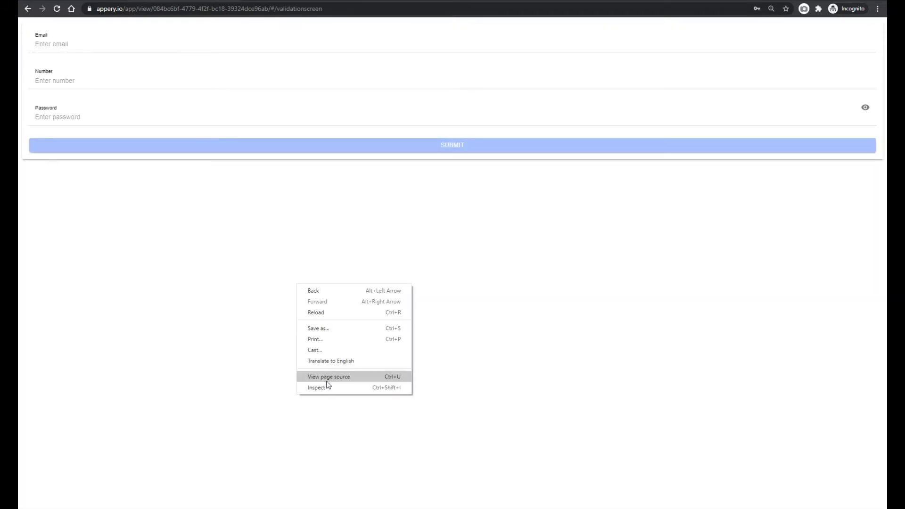
click(362, 396)
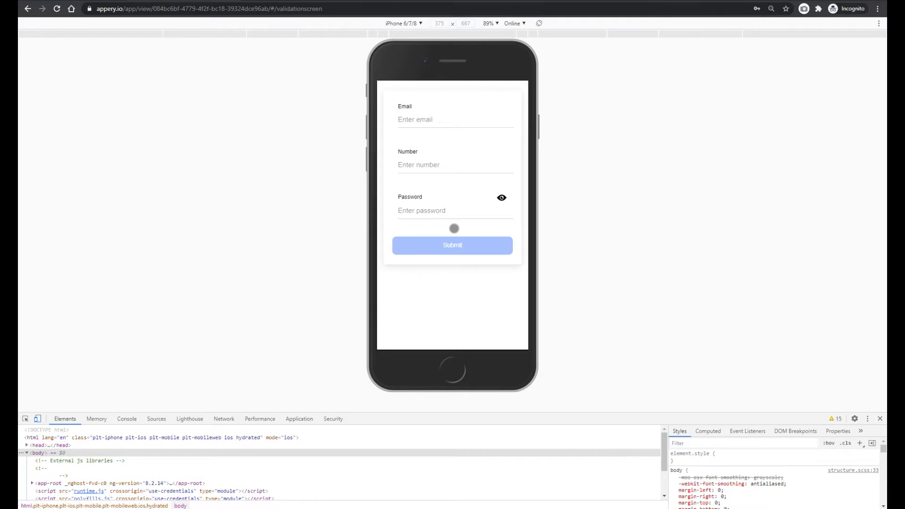
Enter test@hello in the preview's Email field
click(422, 121)
text(test)
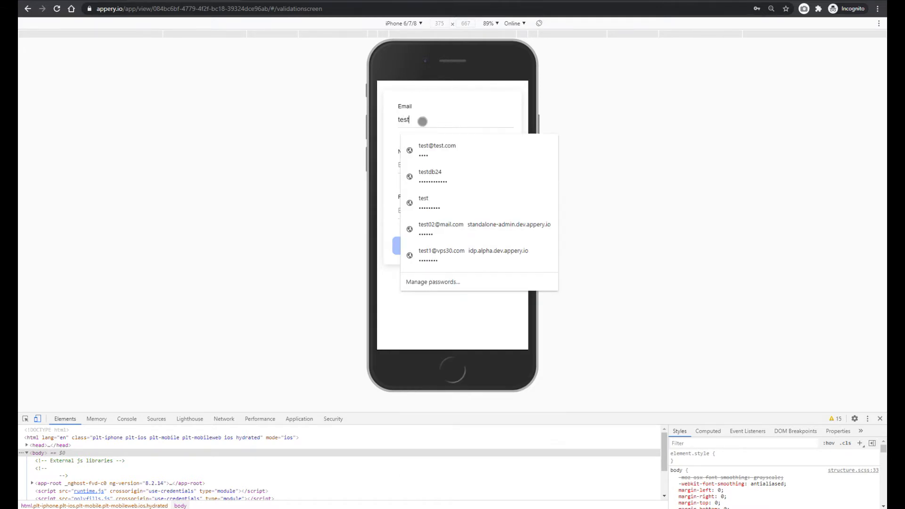
key(Escape)
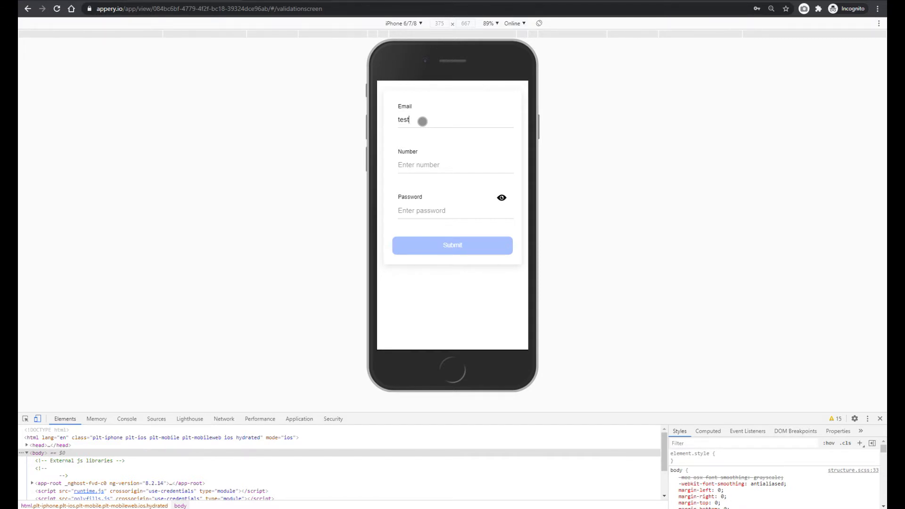
click(406, 168)
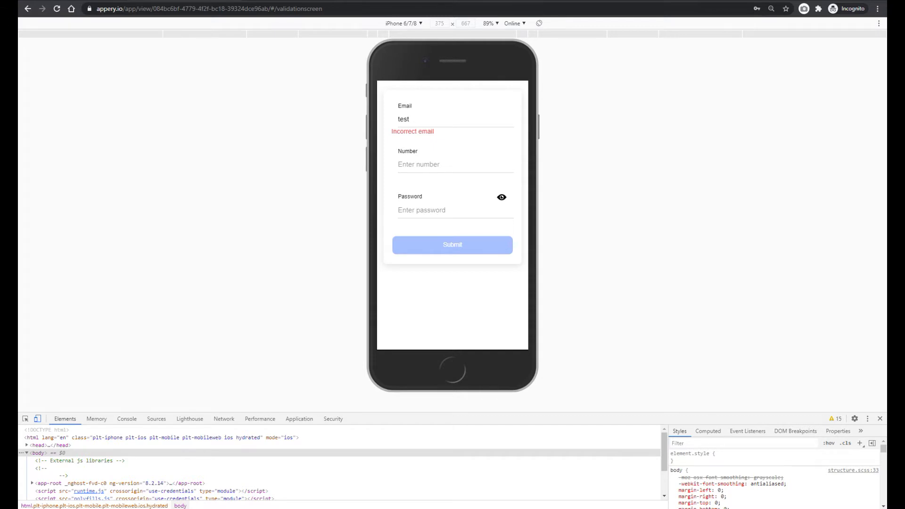
click(410, 118)
text(@hell)
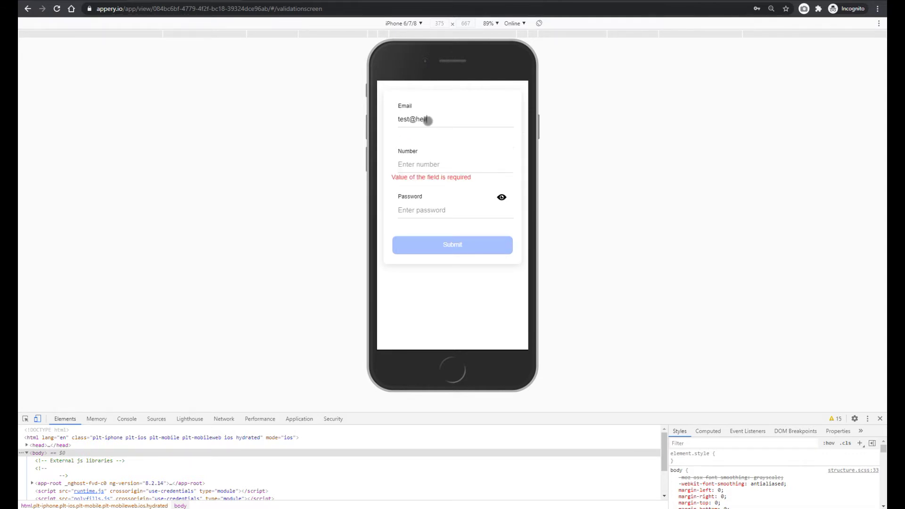
text(o)
click(420, 164)
text(22)
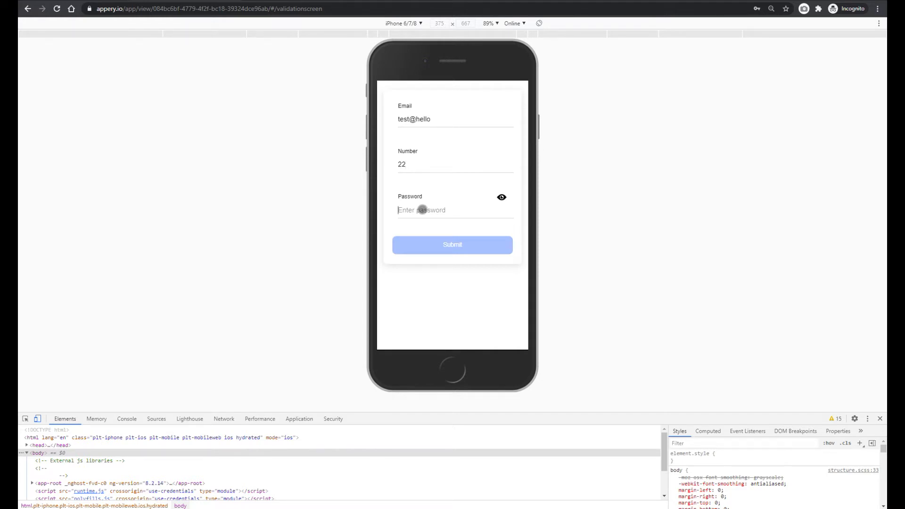
click(422, 210)
text(12)
click(426, 167)
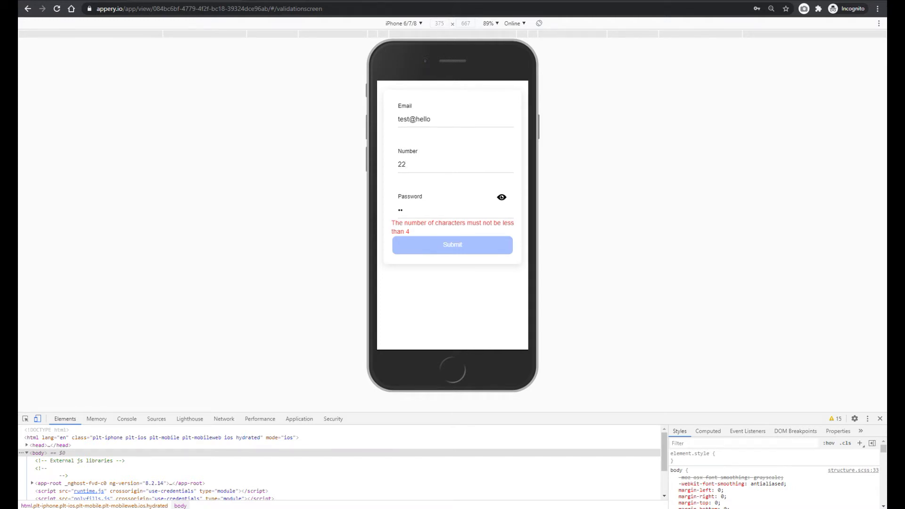
text(123)
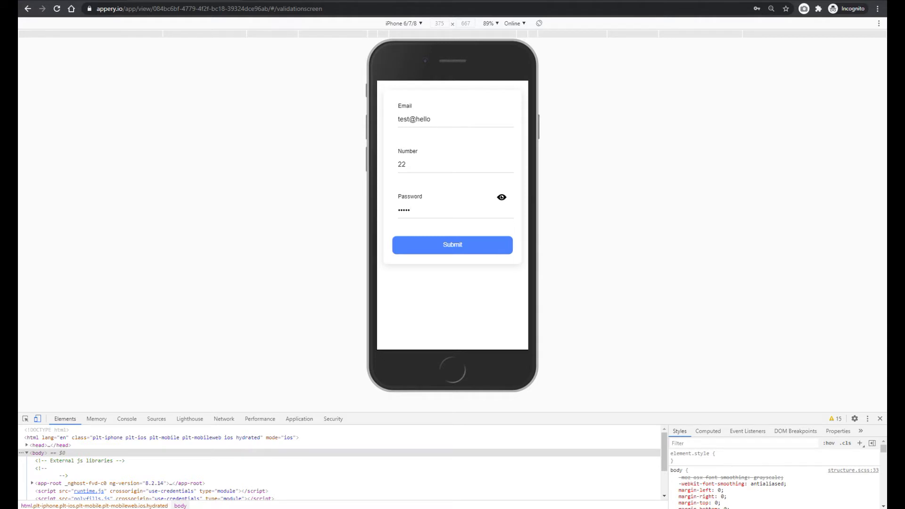
click(501, 198)
click(502, 197)
key(BackSpace)
key(BackSpace)
key(BackSpace)
key(BackSpace)
key(BackSpace)
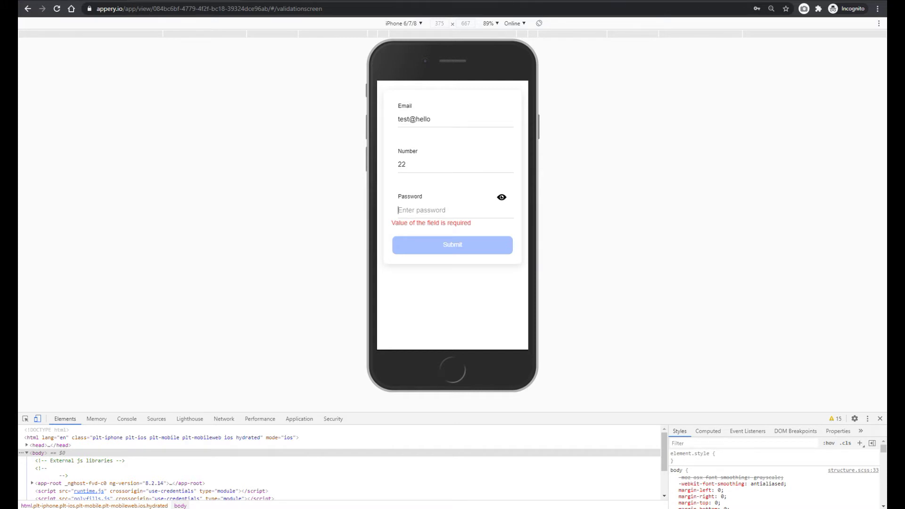
text(1)
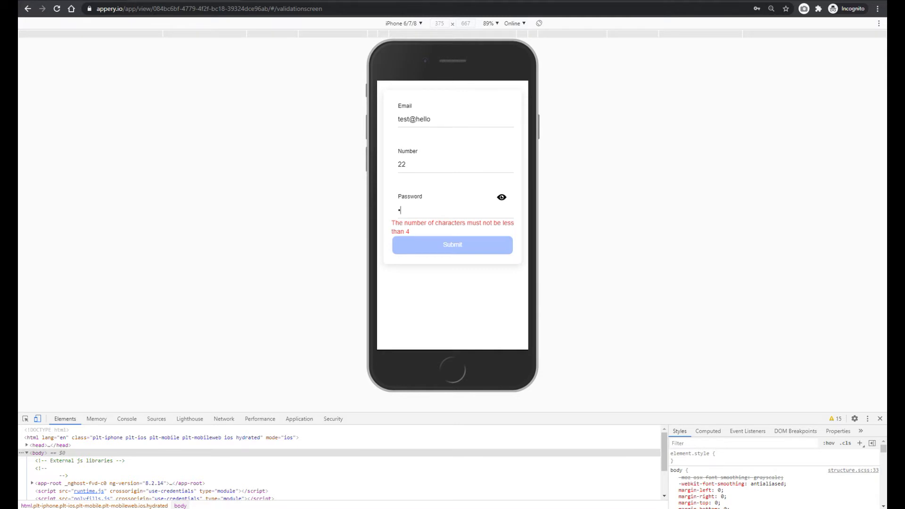
text(234)
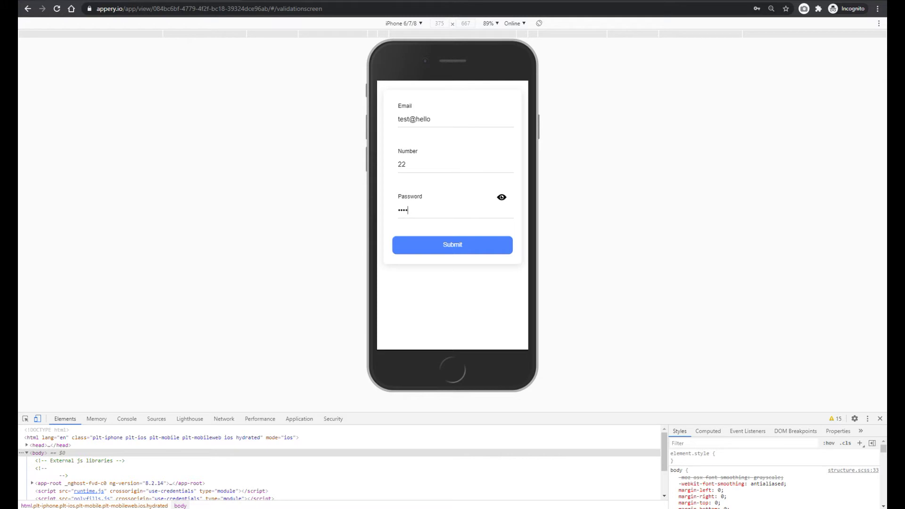
key(ctrl+shift+Tab)
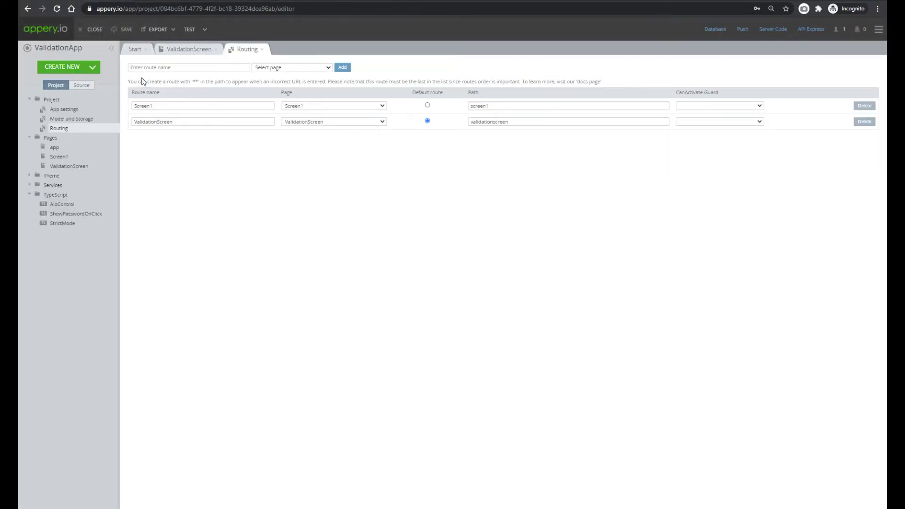
Review ValidationScreen's Email input settings and its SCSS styles
click(69, 166)
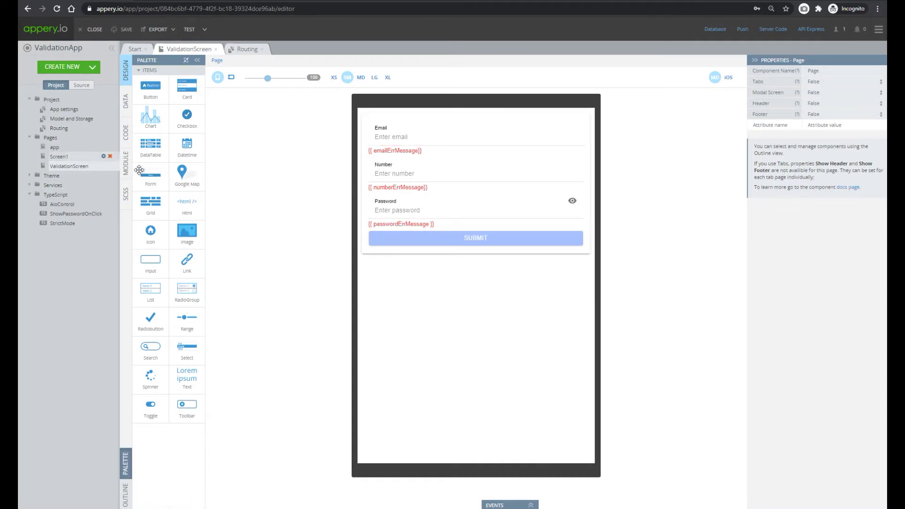
click(398, 136)
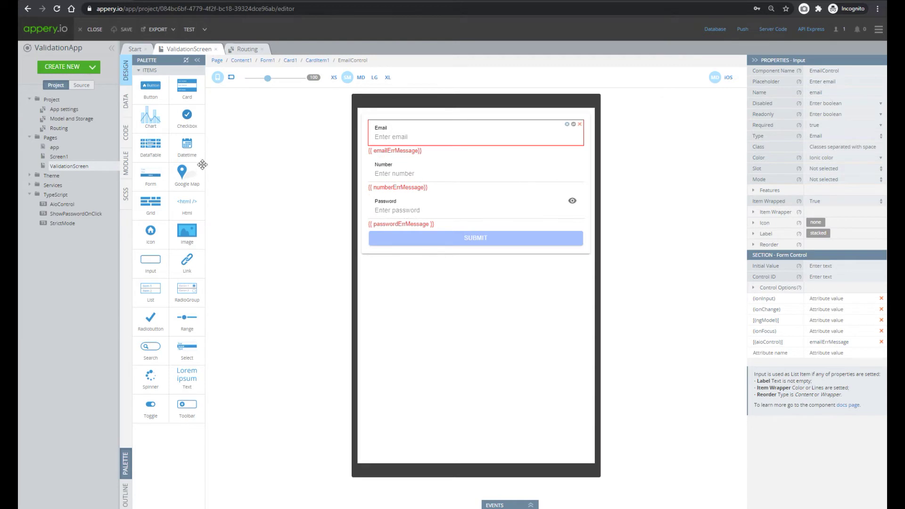
click(126, 196)
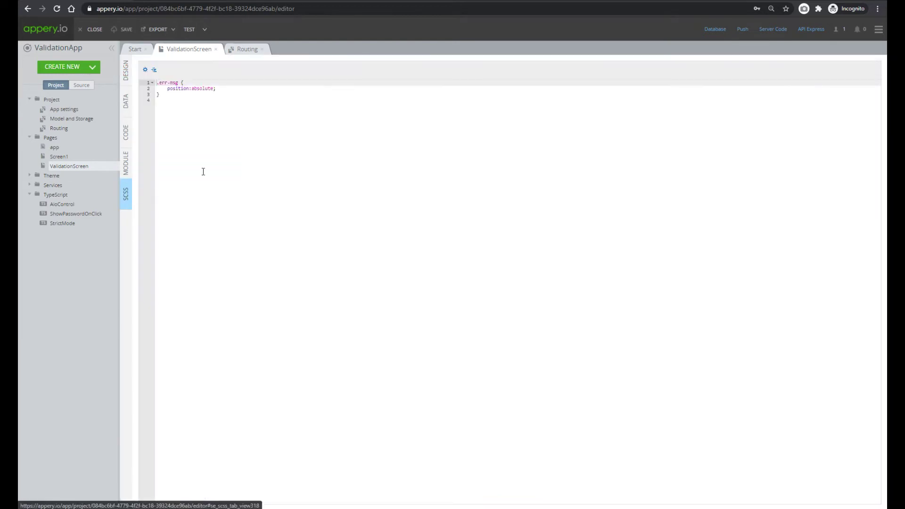
click(126, 70)
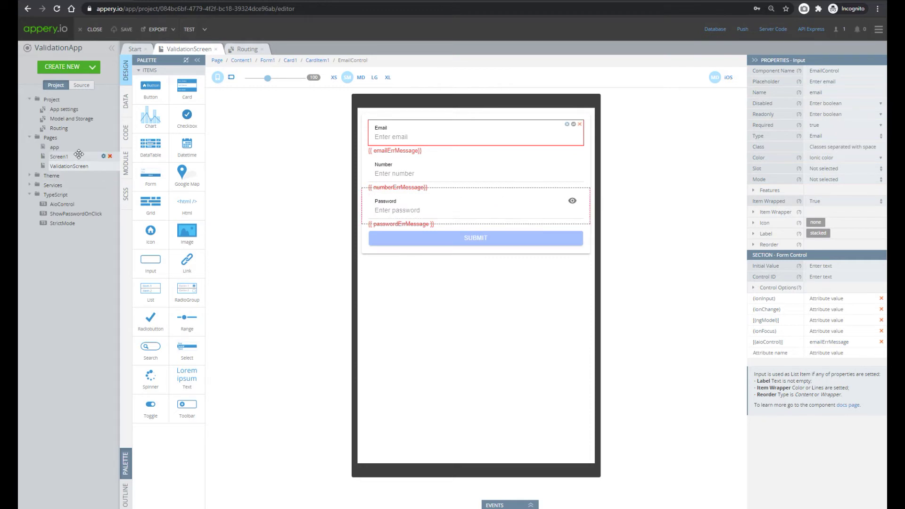
Make Screen1 the default route in Routing and open the Screen1 page
click(59, 128)
click(428, 105)
click(85, 155)
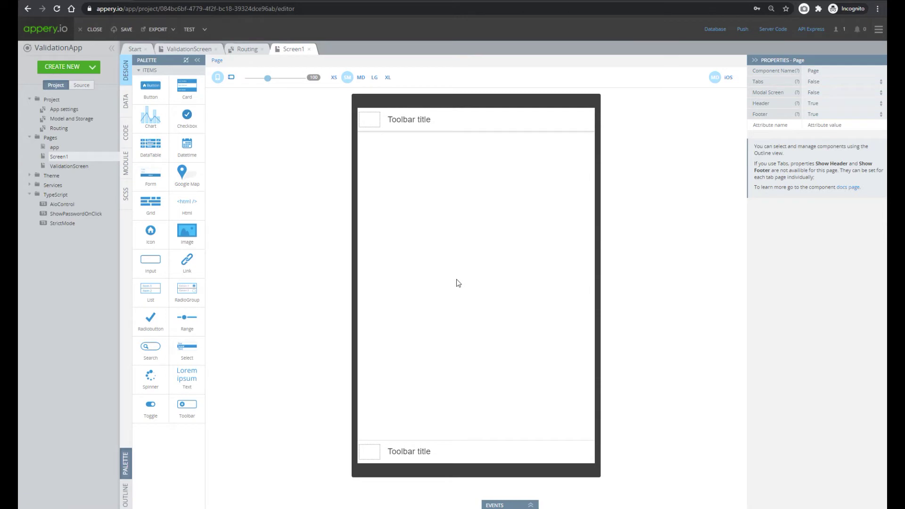
Add a Form, a Card, an Input and a Text element to Screen1
drag(150, 174, 503, 223)
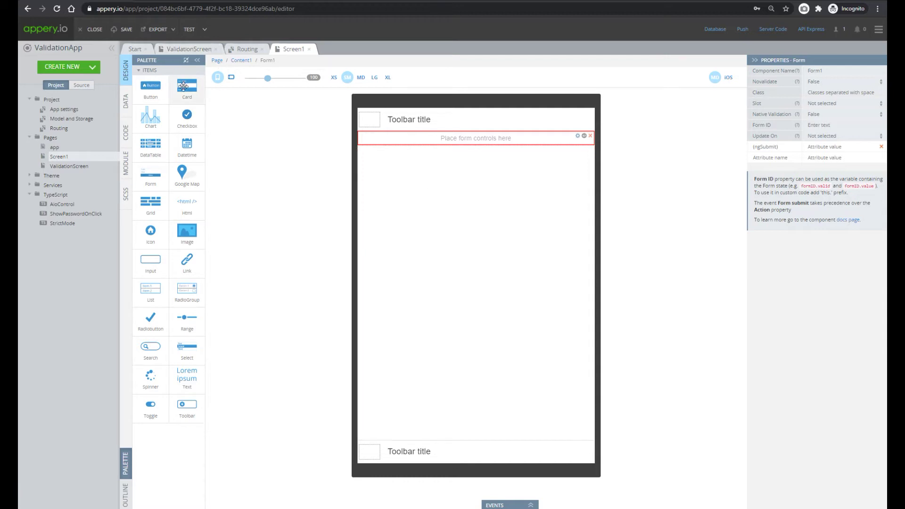
drag(188, 90, 449, 141)
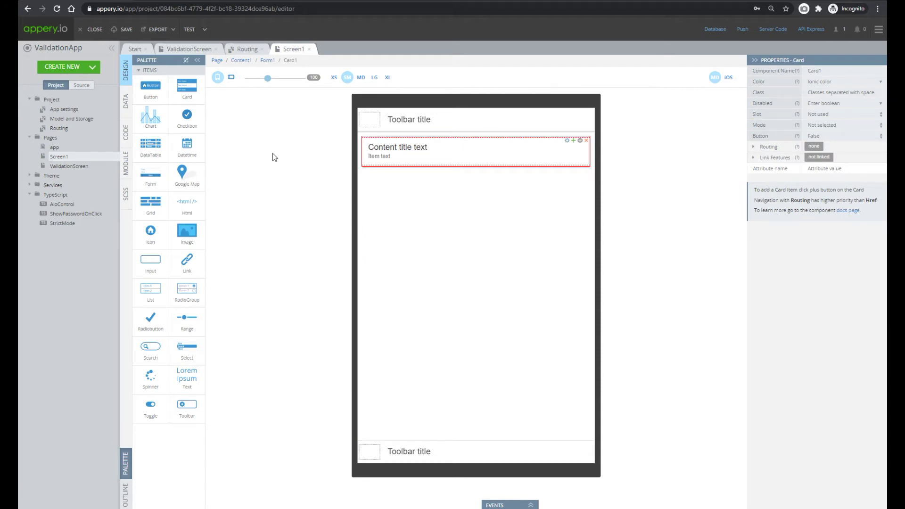
drag(151, 262, 411, 159)
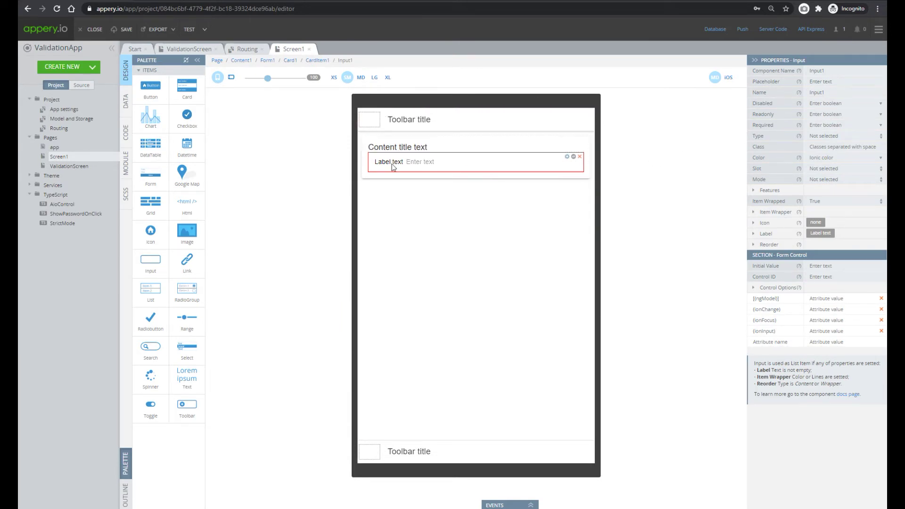
drag(184, 388, 390, 177)
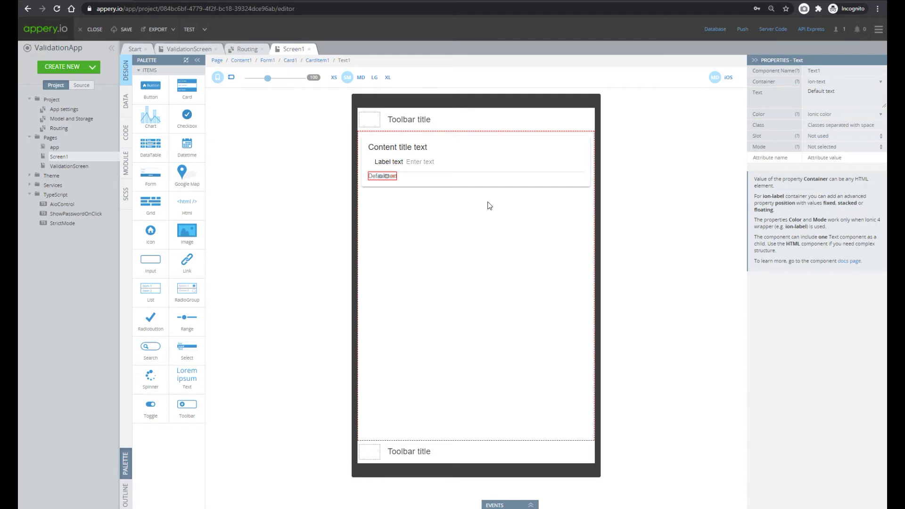
Copy the [(aioControl)] attribute name from ValidationScreen and add it as a new attribute on Screen1's input
click(187, 49)
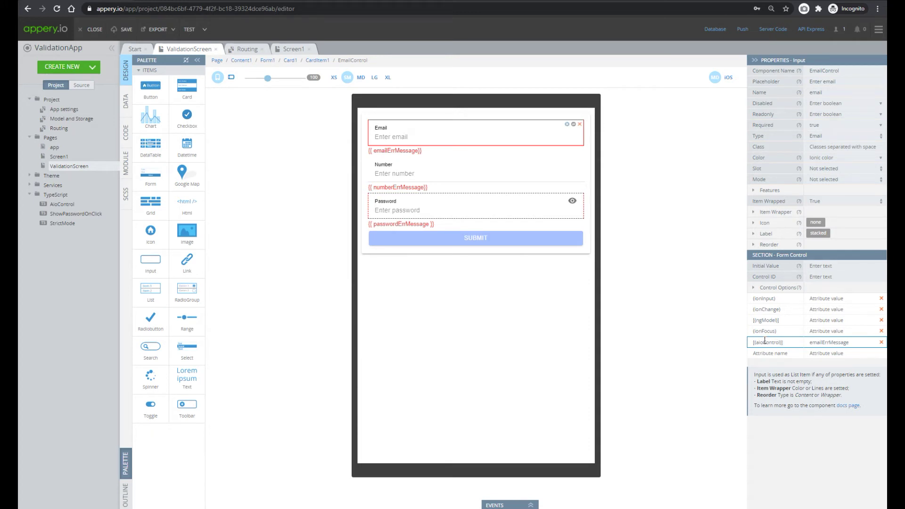
drag(782, 344, 722, 346)
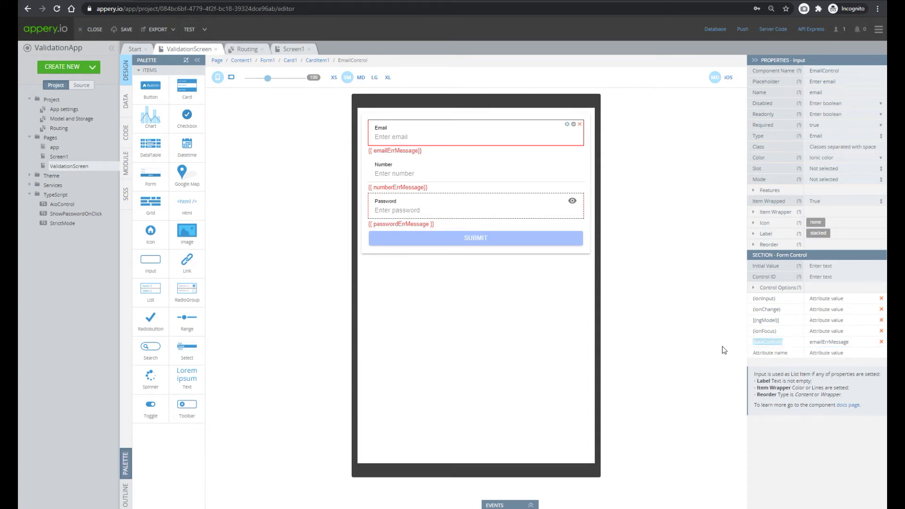
click(298, 51)
click(399, 162)
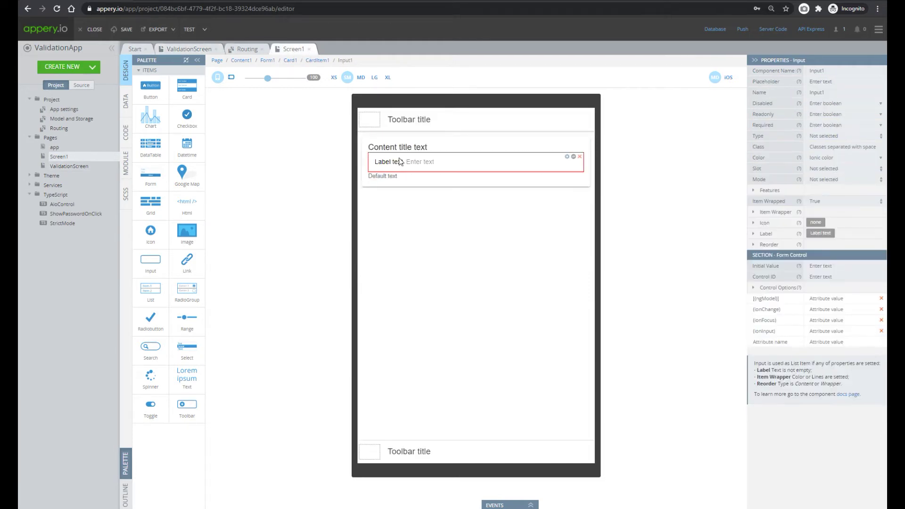
click(778, 343)
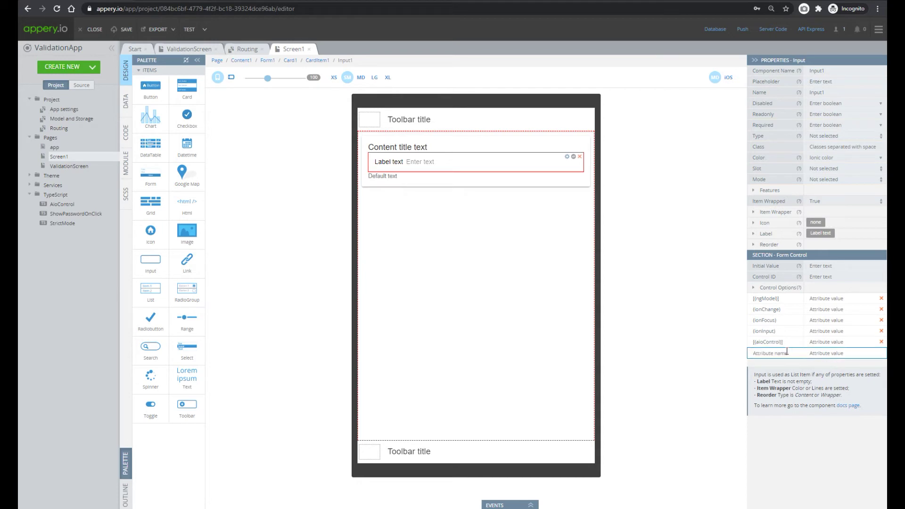
click(189, 49)
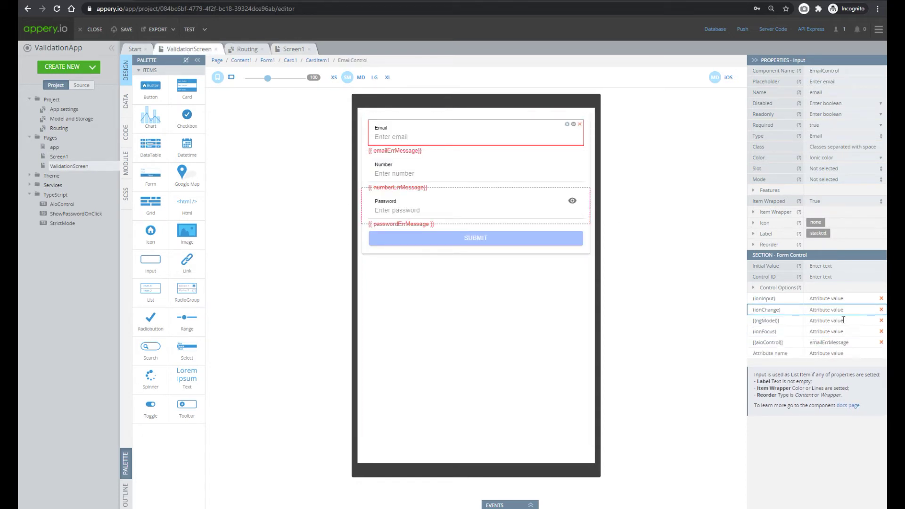
Copy the emailErrMessage value of ValidationScreen's [(aioControl)], check the page variables, and return to Screen1
double_click(840, 342)
key(ctrl+c)
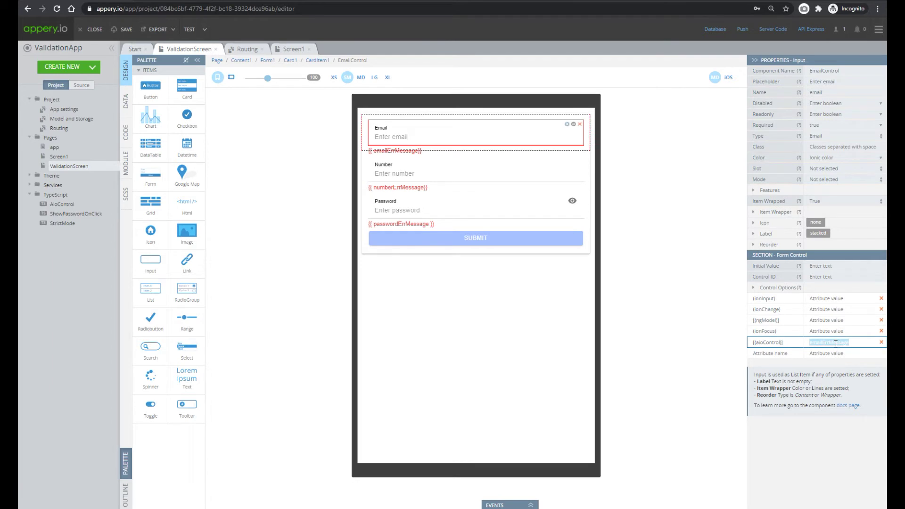
click(126, 133)
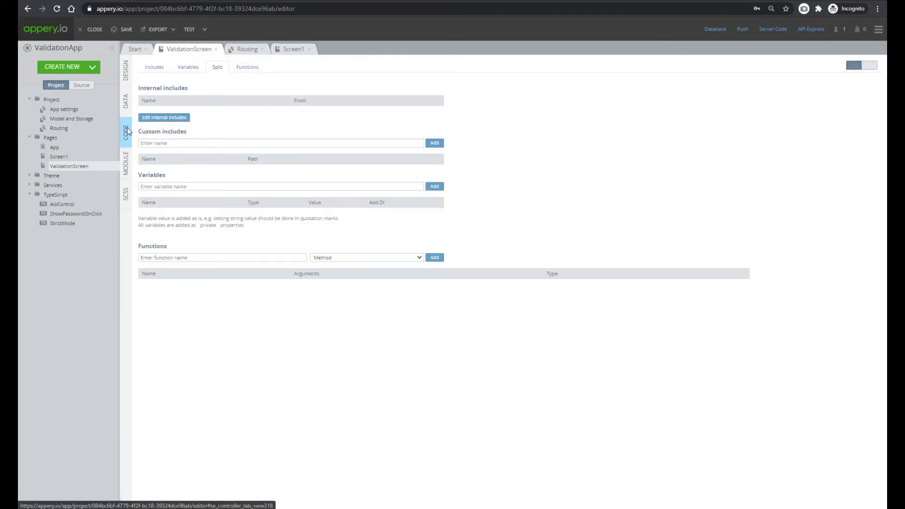
click(194, 68)
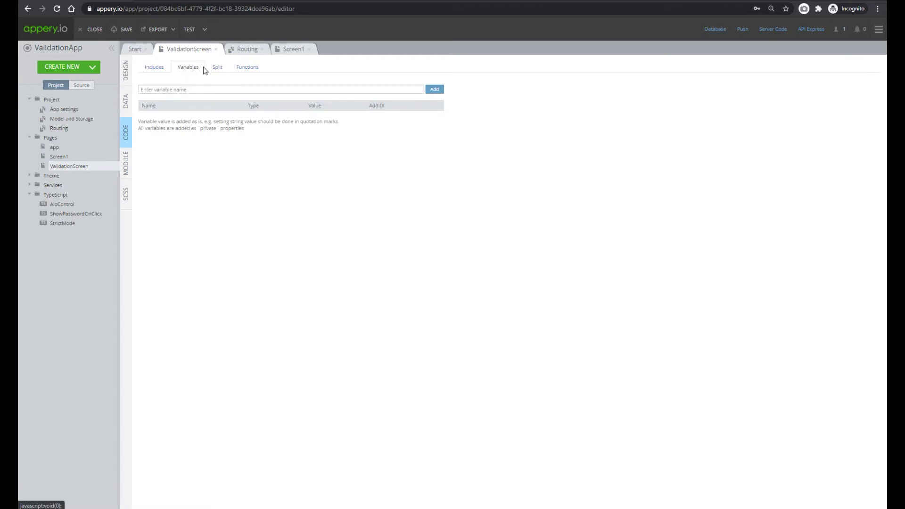
click(127, 70)
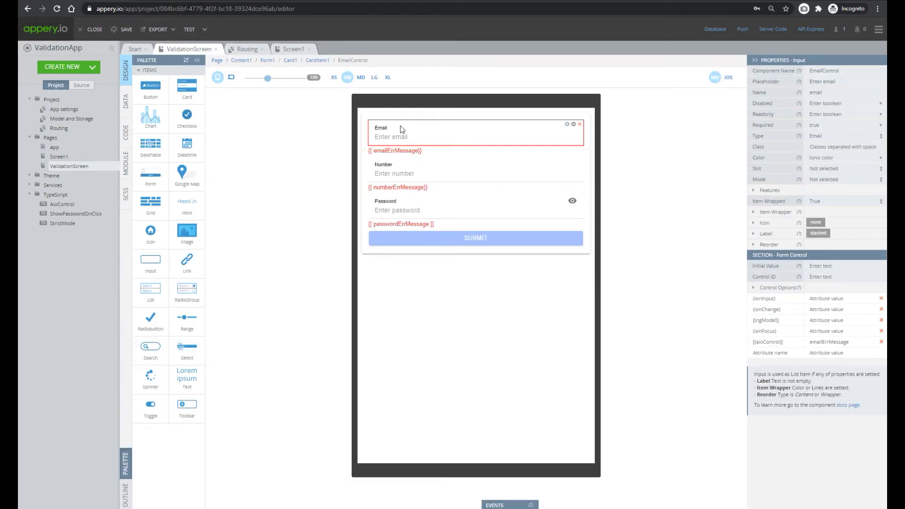
click(815, 300)
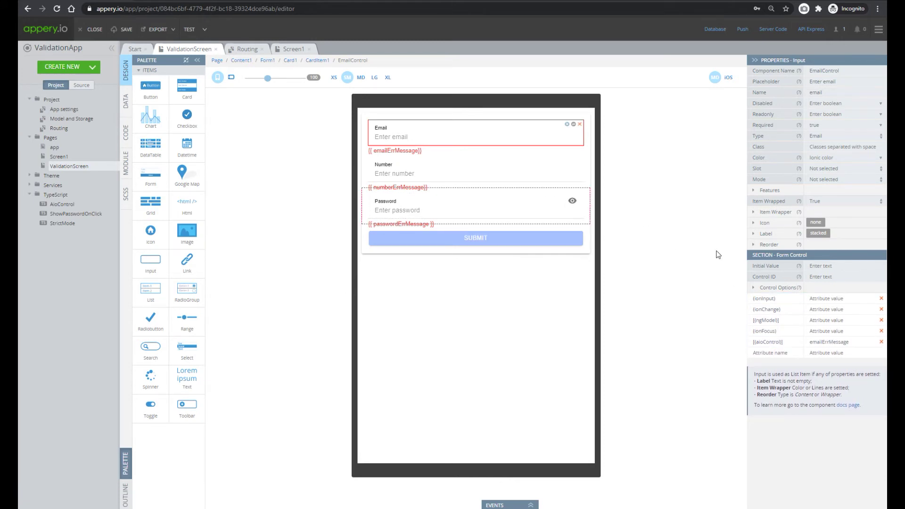
click(285, 48)
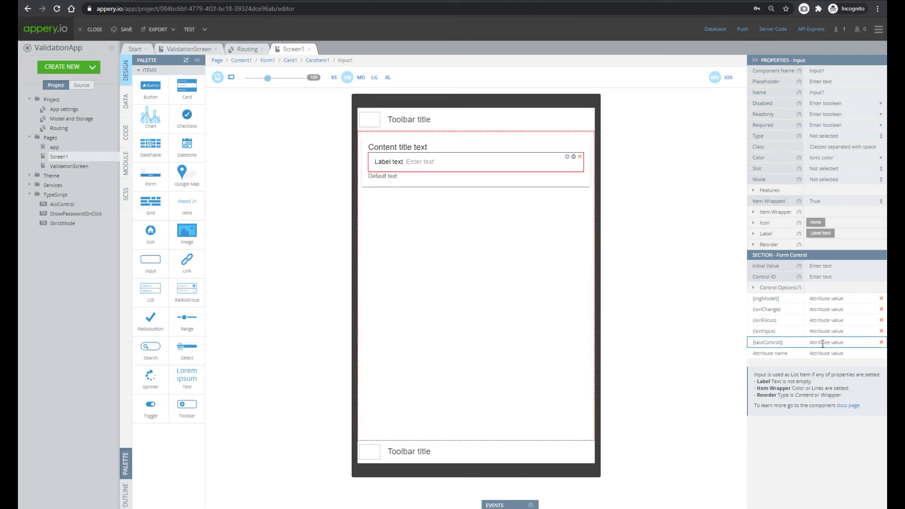
Bind the input's [(aioControl)] to emailErrMessage and set Text1 to {{ emailErrMessage}} in danger colour
key(ctrl+v)
click(189, 48)
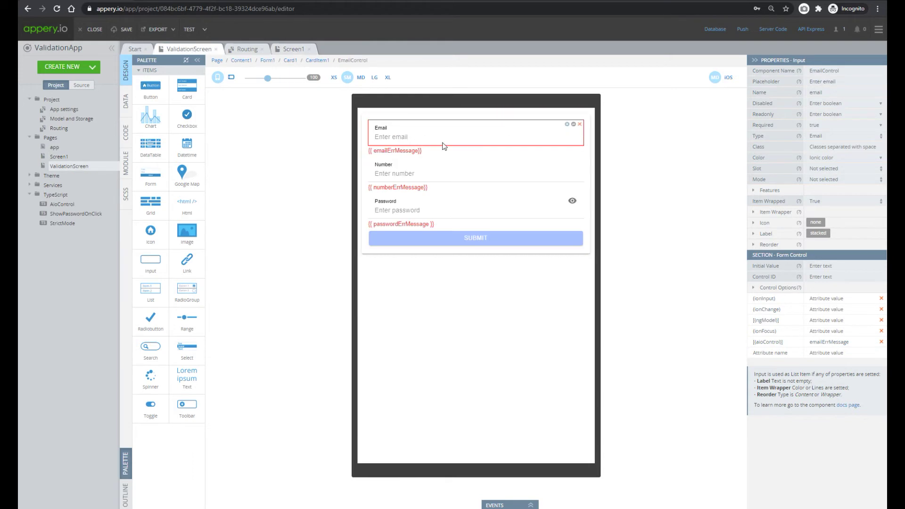
click(404, 152)
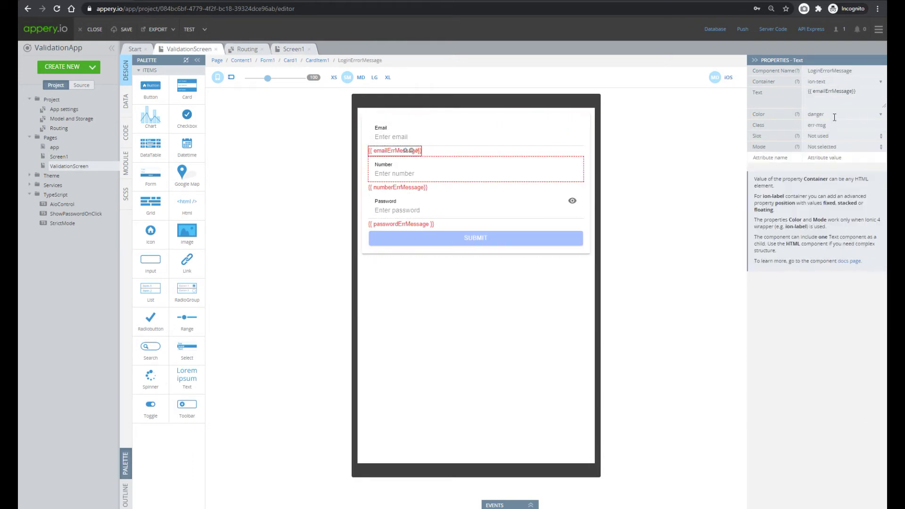
drag(850, 100, 793, 107)
key(ctrl+c)
click(293, 49)
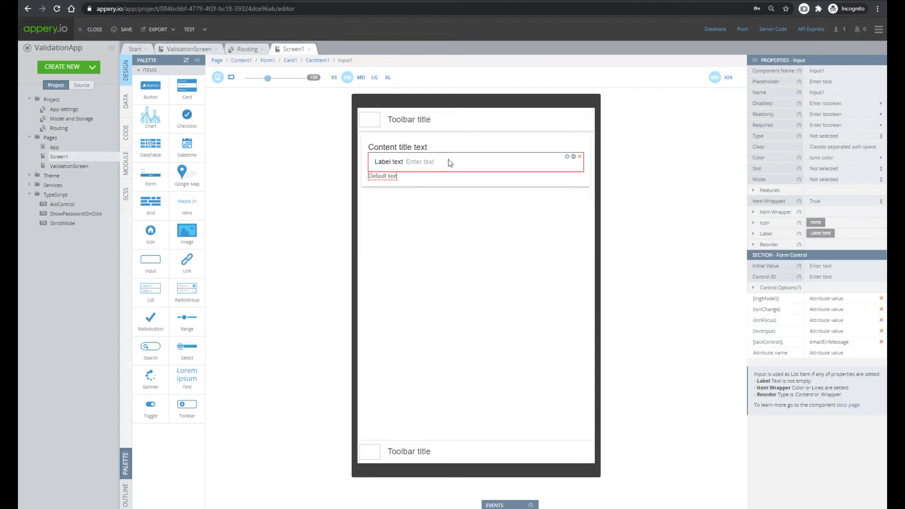
click(374, 177)
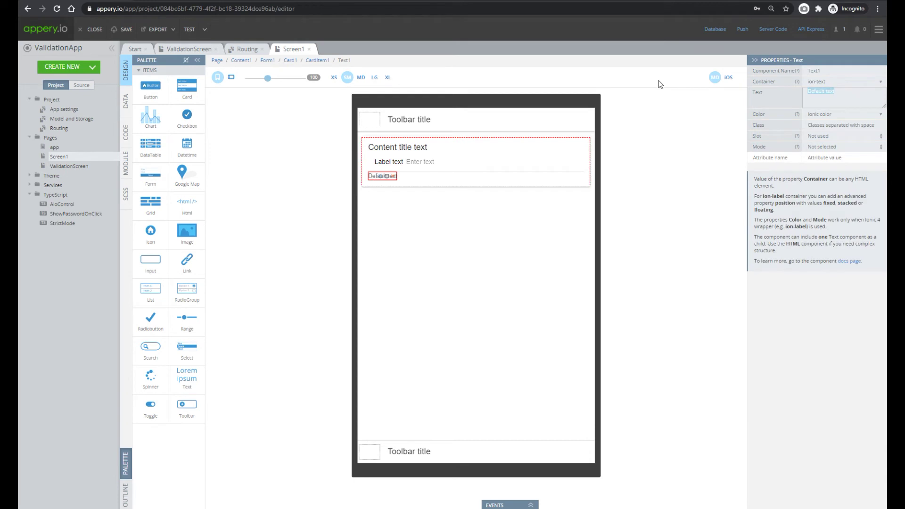
key(ctrl+v)
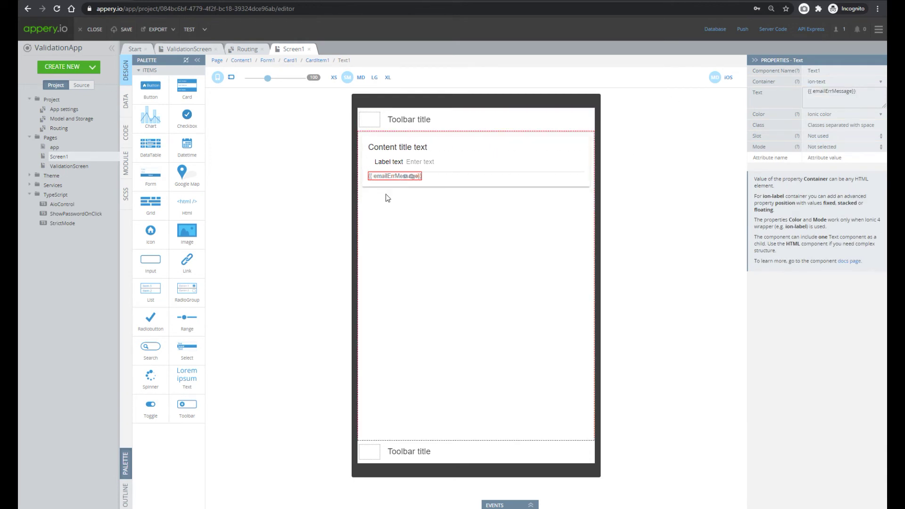
click(881, 118)
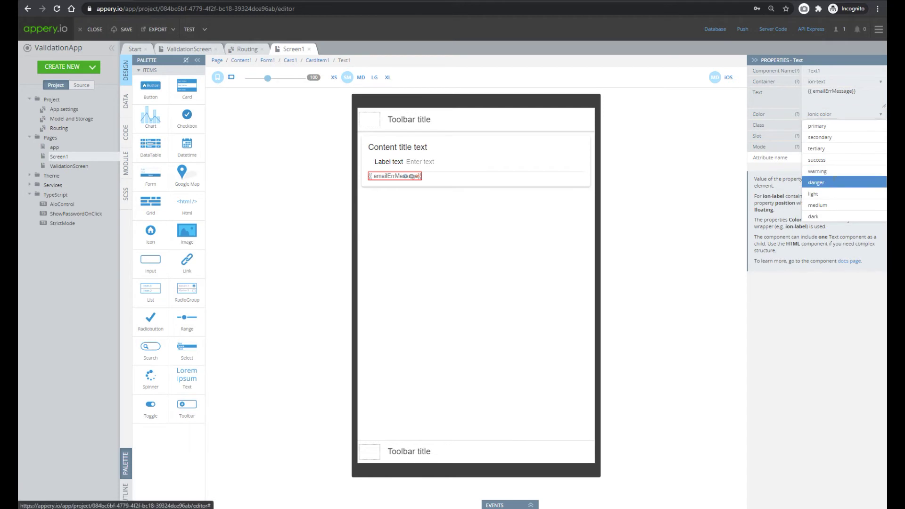
click(819, 182)
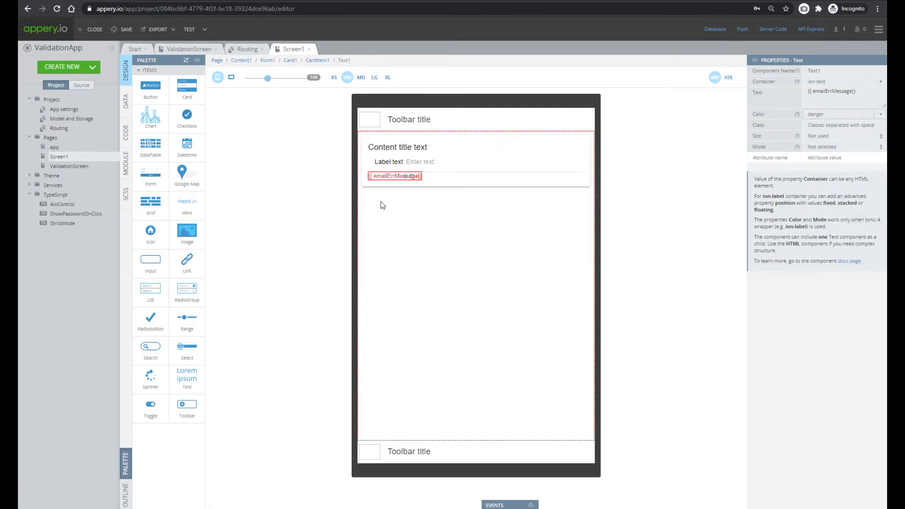
Set Input1's Type to Email and save the project
click(420, 164)
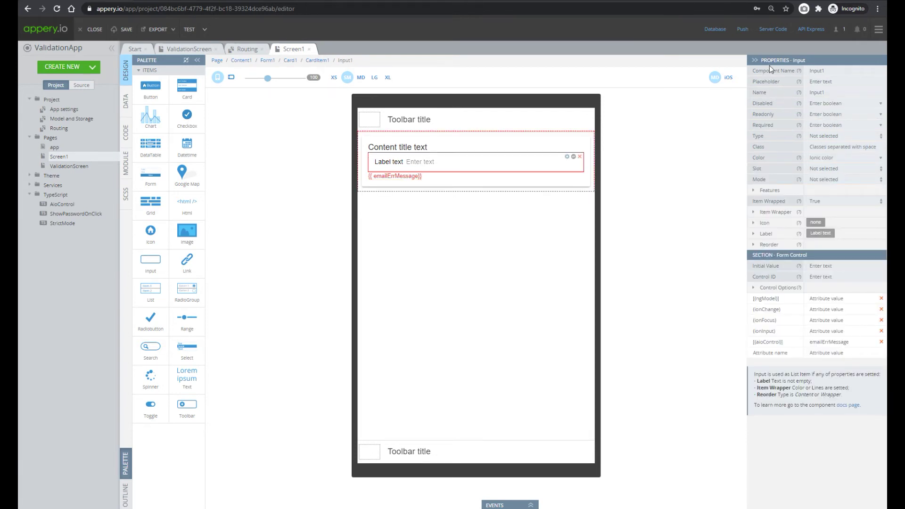
click(756, 190)
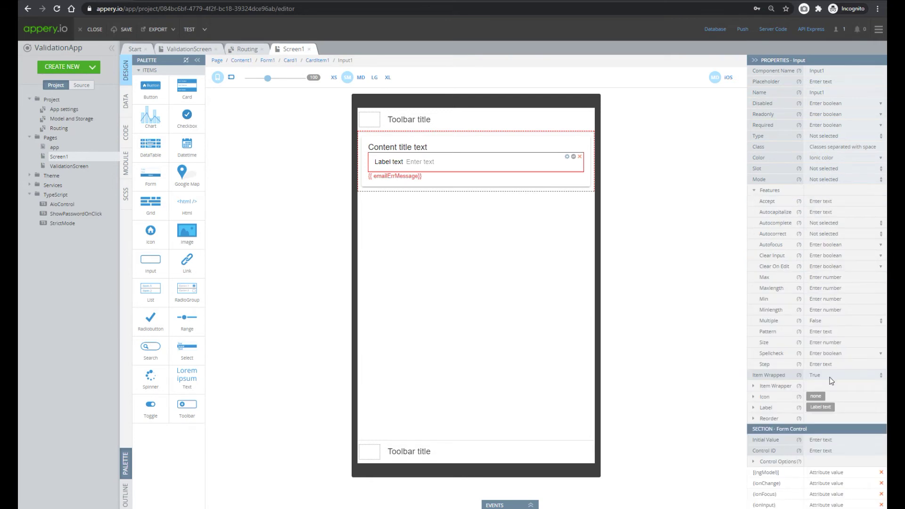
click(821, 138)
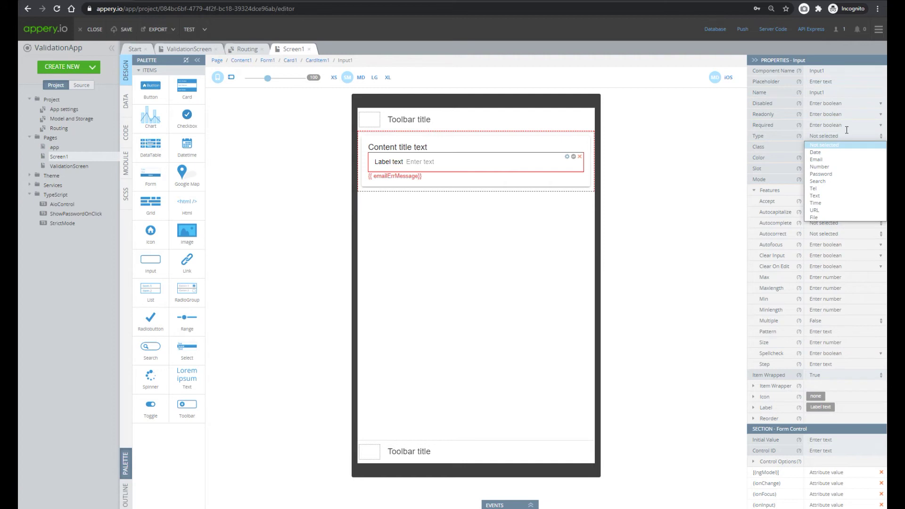
click(826, 162)
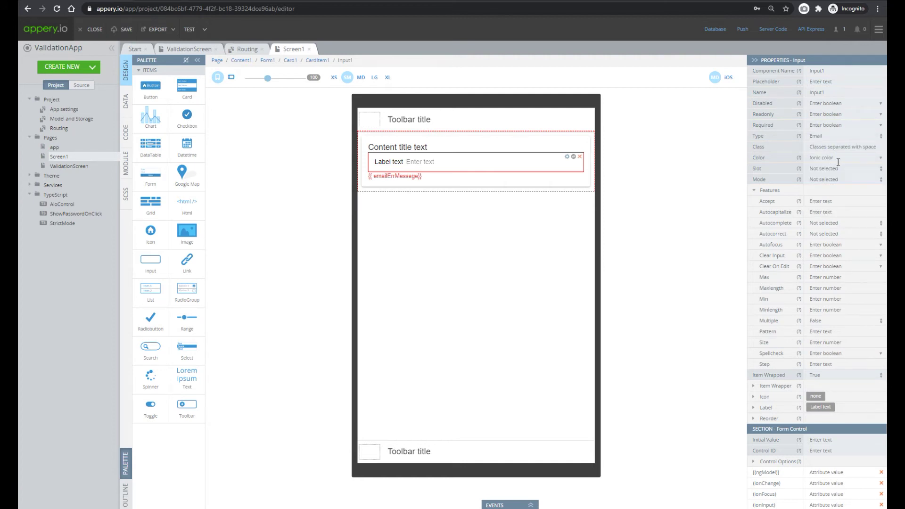
click(125, 32)
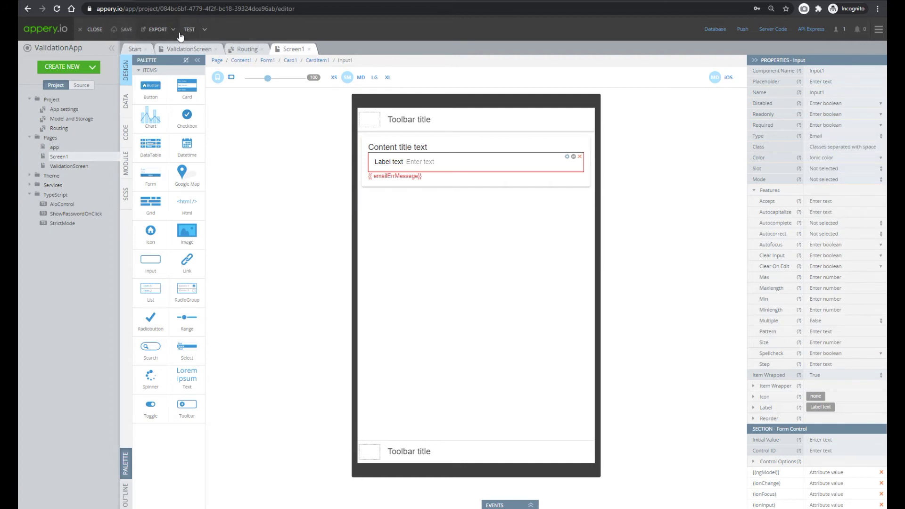
In preview, check that 'fdfddf' shows 'Incorrect email' and 'fdfddf@dd' clears it, then return to the editor
click(193, 33)
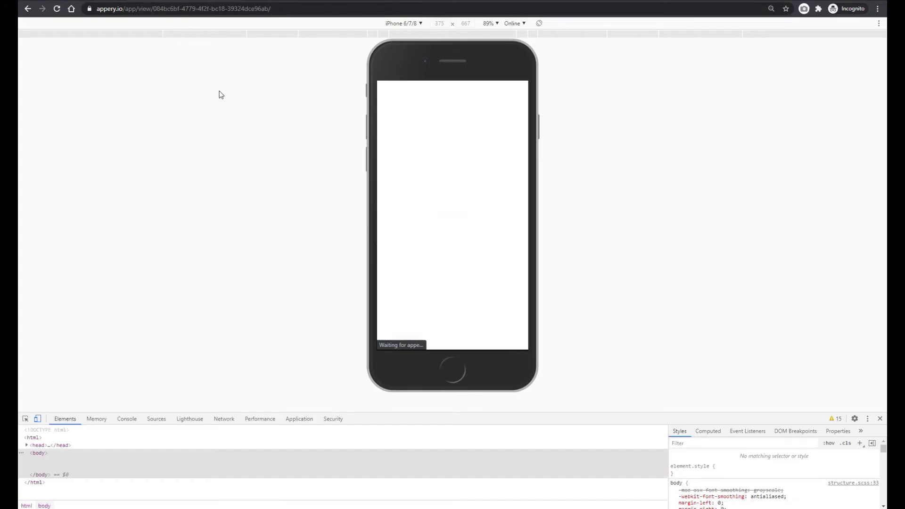
click(457, 138)
text(fdfddf)
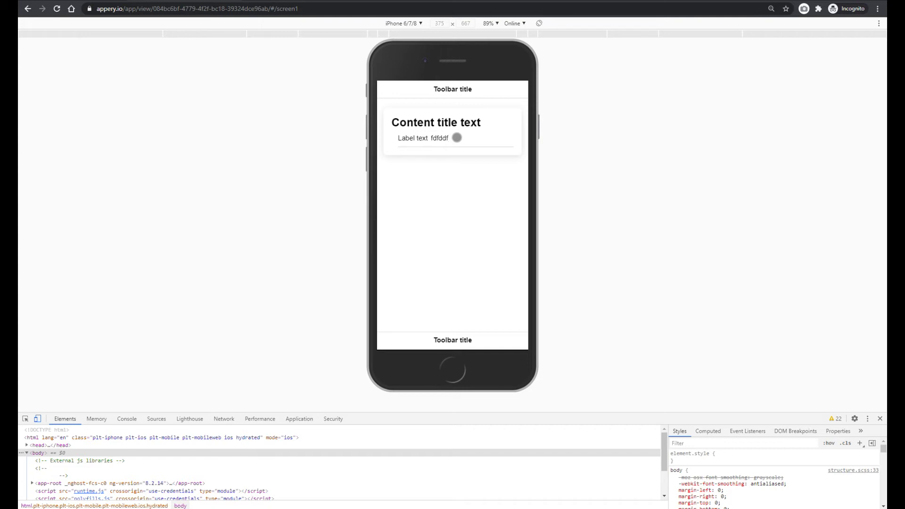
key(Tab)
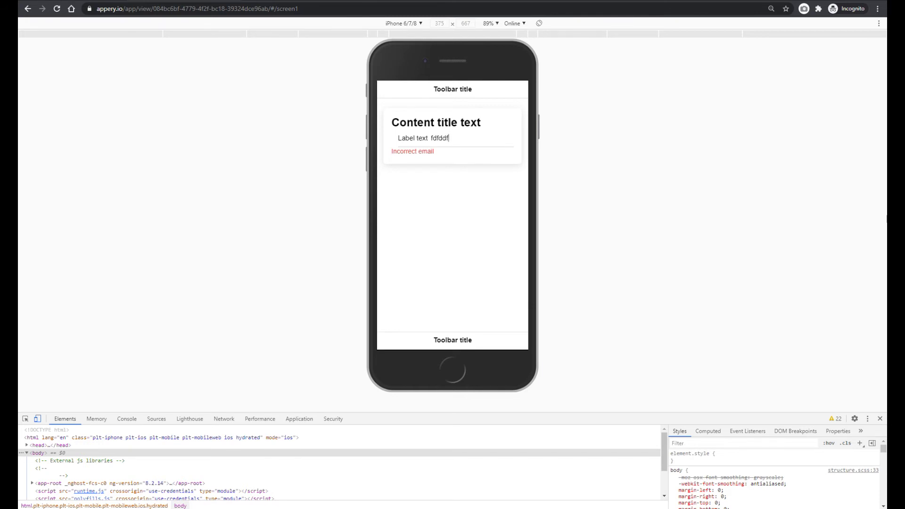
text(@dd)
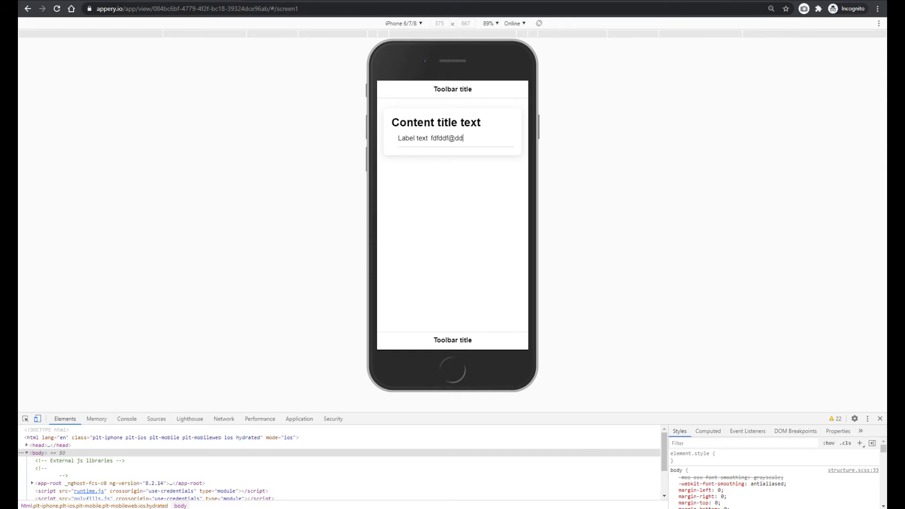
key(ctrl+shift+Tab)
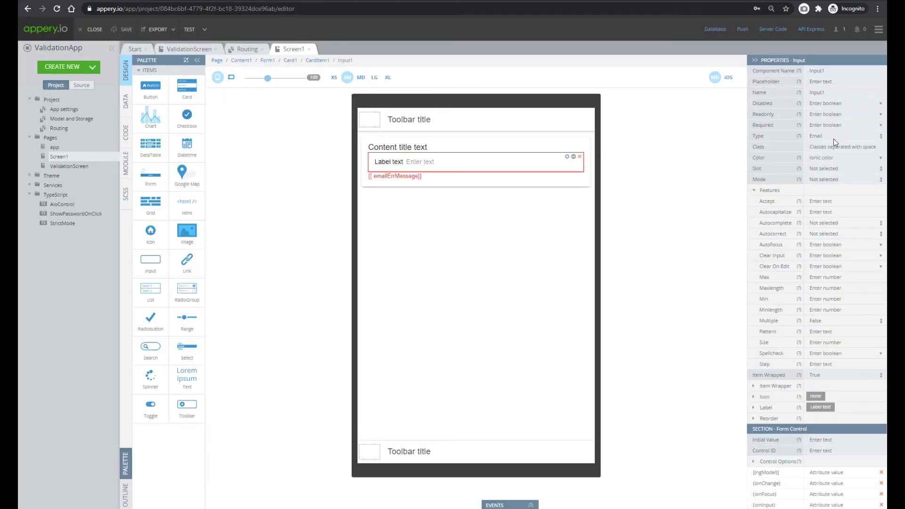
Set the input's Type to Text with Minlength 4 and Maxlength 6, then relaunch the preview
click(827, 138)
click(832, 197)
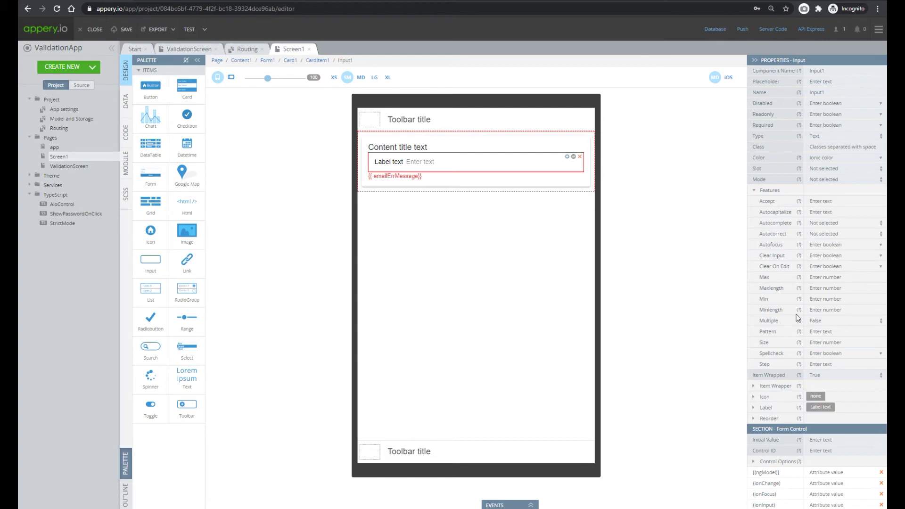
click(823, 310)
text(4)
click(822, 275)
click(816, 287)
text(6)
click(189, 29)
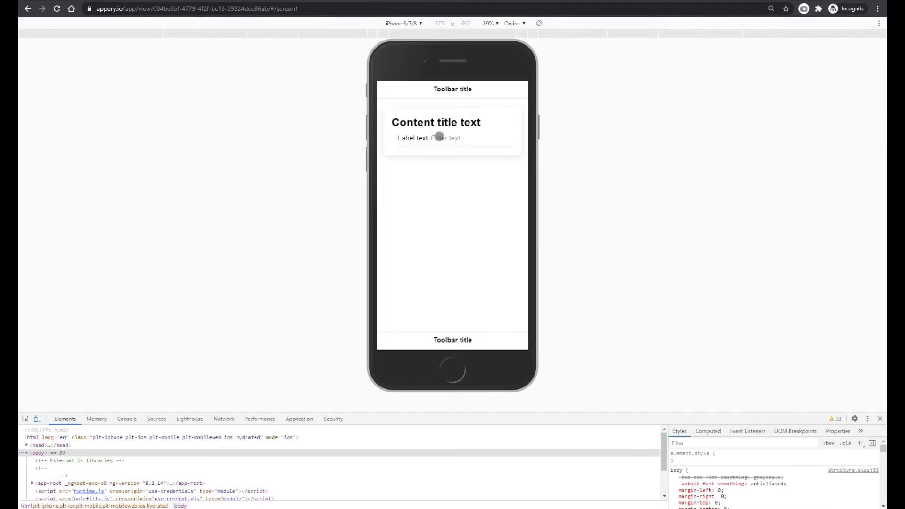
In preview, confirm 'dd' triggers the at-least-4-characters error and 'dddddd' passes, then return to the editor
click(439, 137)
text(dd)
click(427, 215)
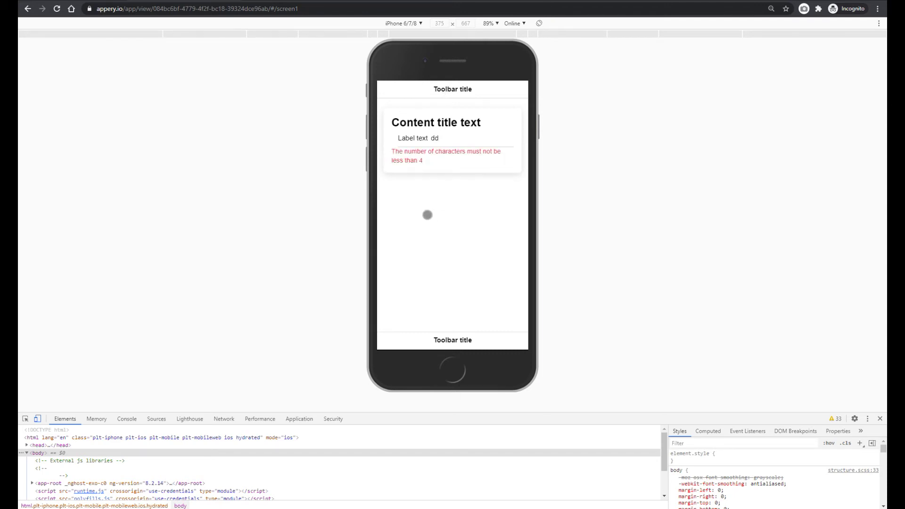
click(445, 140)
text(dddd)
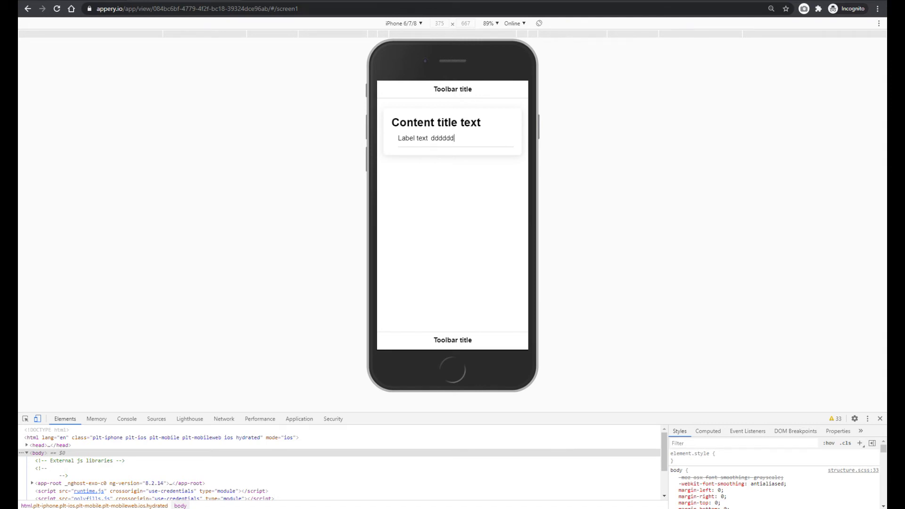
key(ctrl+shift+Tab)
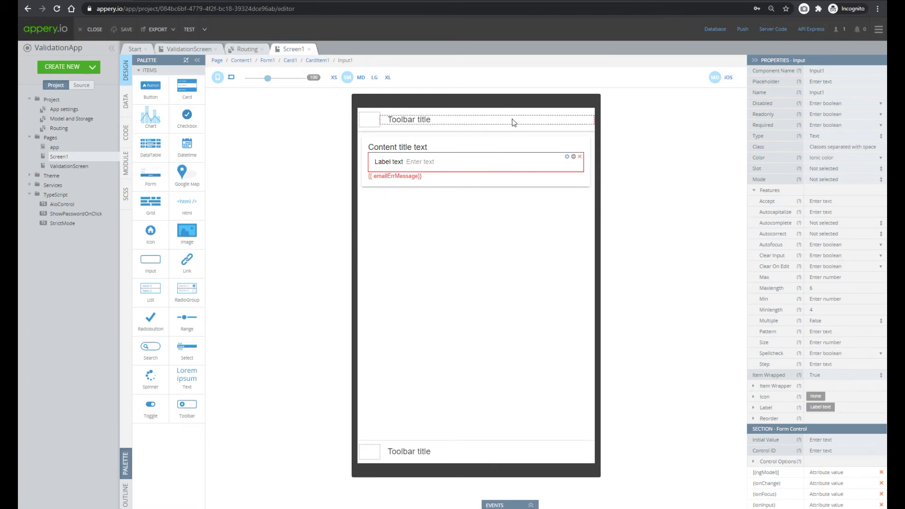
Change the input's Type to Number and clear its Maxlength and Minlength values
click(824, 137)
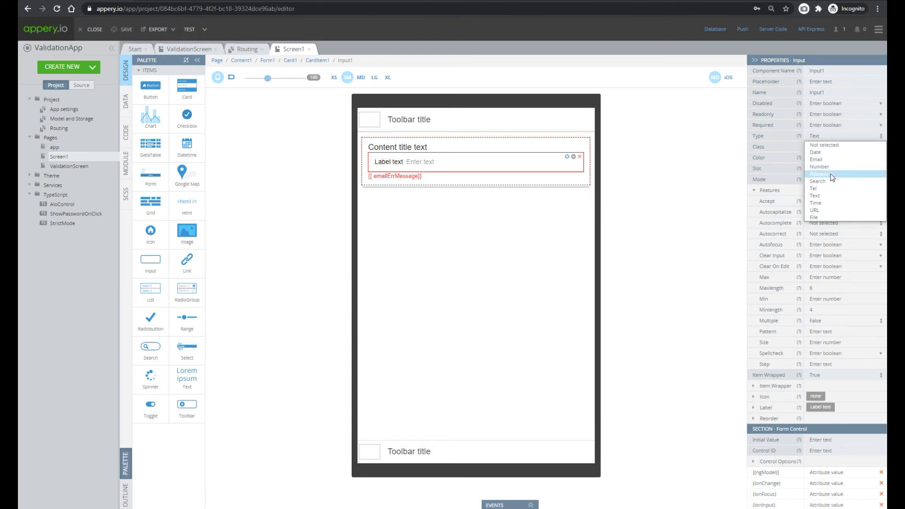
click(819, 167)
double_click(812, 288)
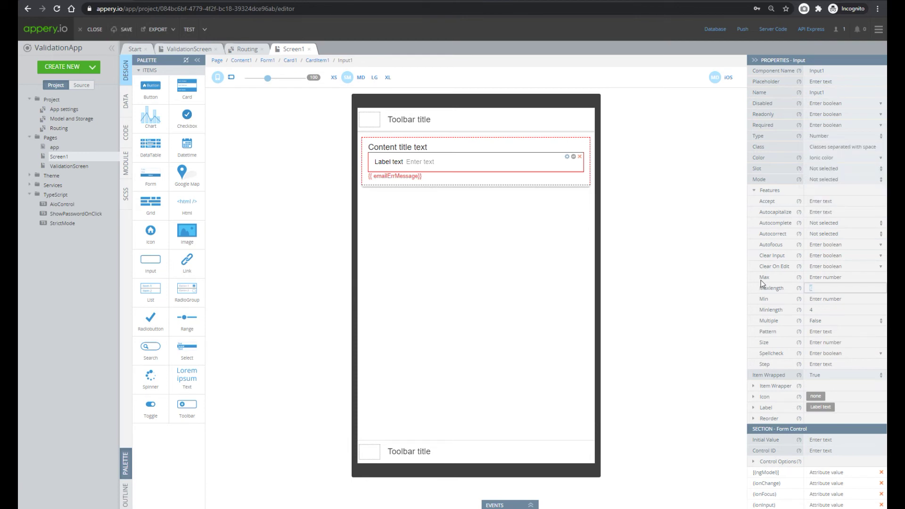
key(BackSpace)
click(826, 309)
key(BackSpace)
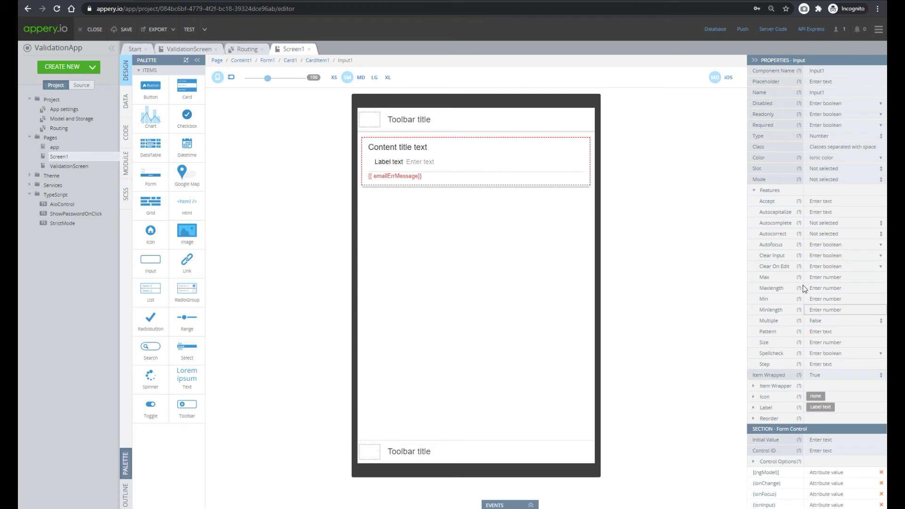
Set Min to 10 and Max to 100, save the project, and open the preview
click(822, 299)
text(10)
click(818, 277)
text(100)
click(124, 30)
click(194, 30)
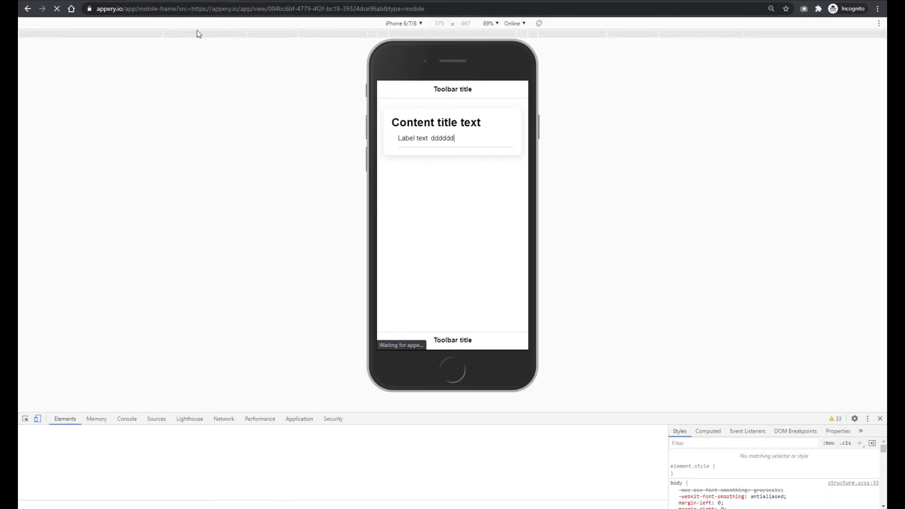
In preview, enter 2 to see the below-10 error, then make it 200 to see 'must not exceed 100'
click(452, 137)
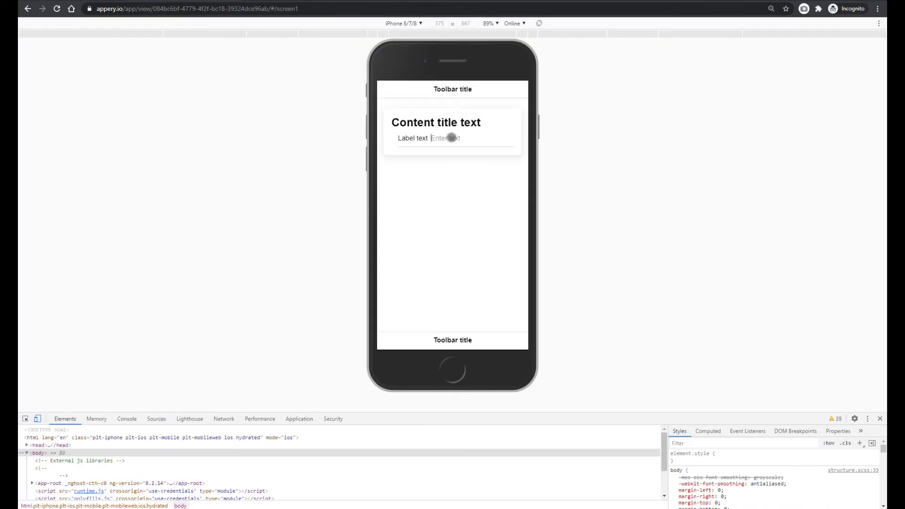
text(2)
click(420, 228)
click(447, 139)
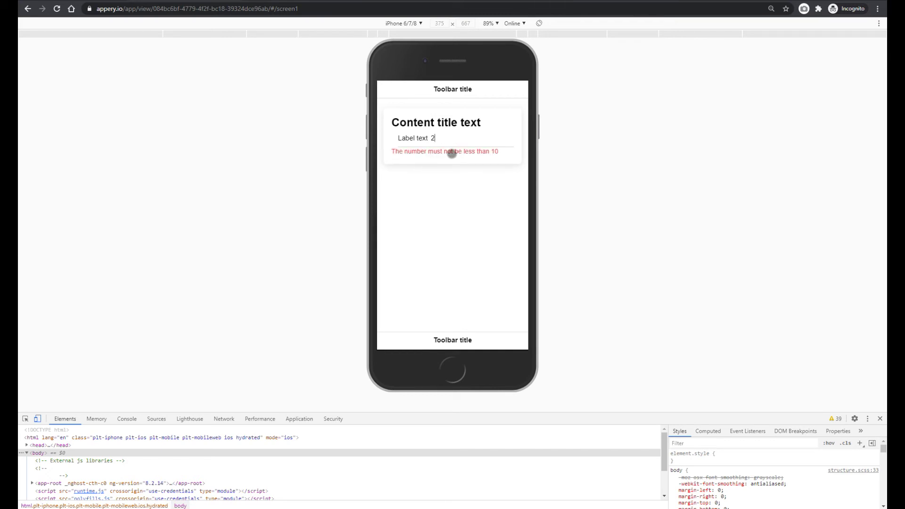
text(00)
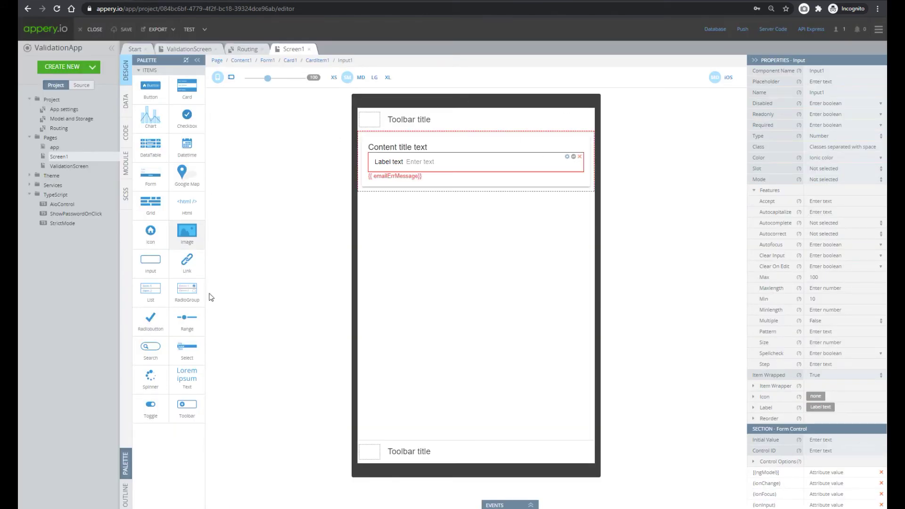
Copy the StrictMode attribute from ValidationScreen's NumberControl onto Screen1's input, then relaunch the preview
click(191, 48)
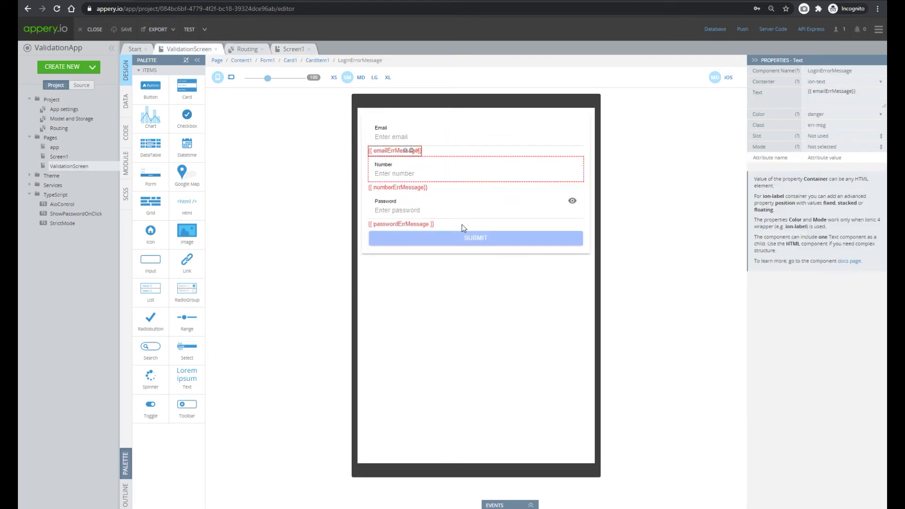
click(393, 176)
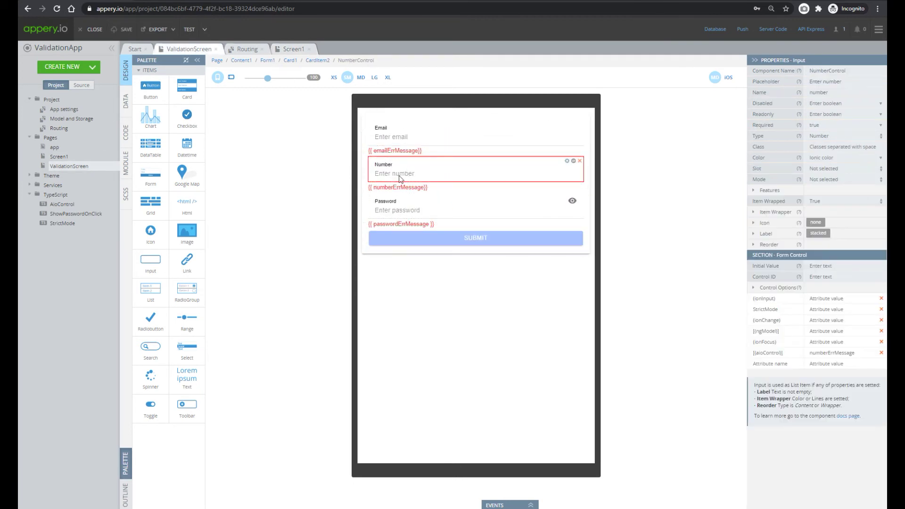
click(769, 310)
double_click(772, 310)
key(ctrl+c)
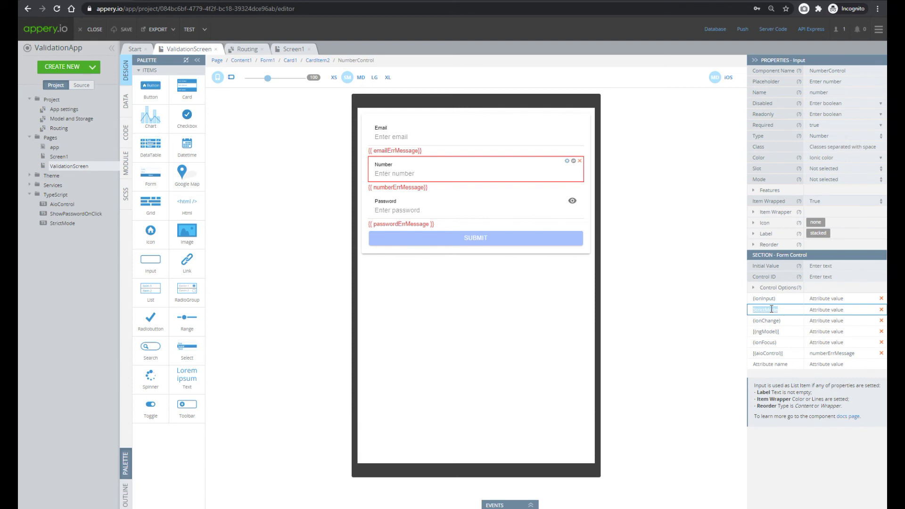
click(293, 49)
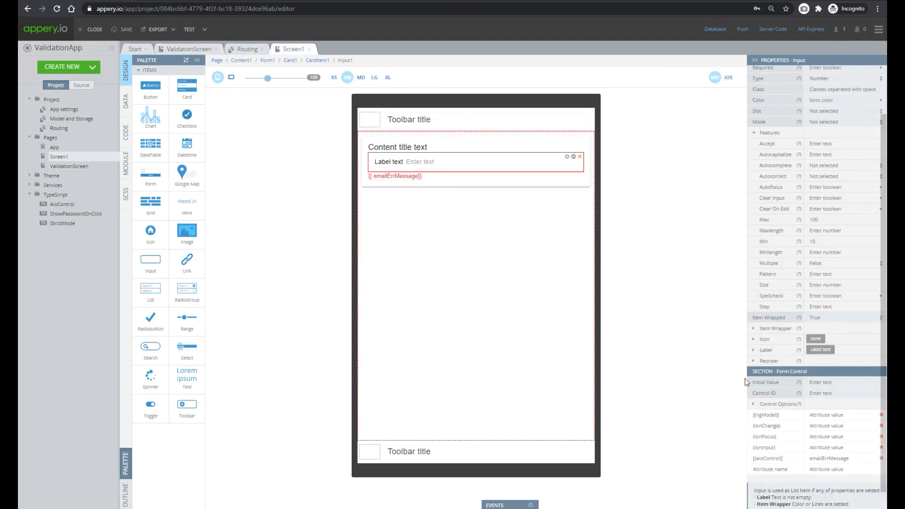
scroll(745, 378, down, 3)
click(771, 447)
key(ctrl+v)
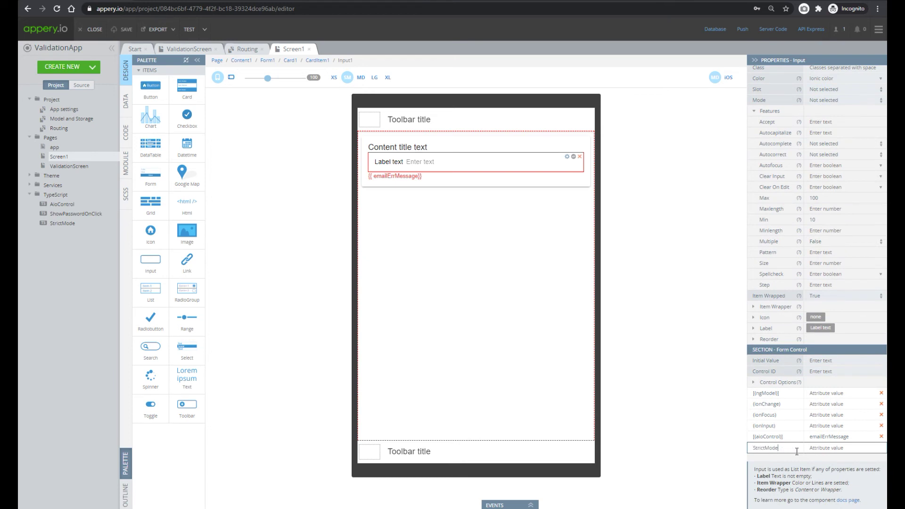
click(188, 29)
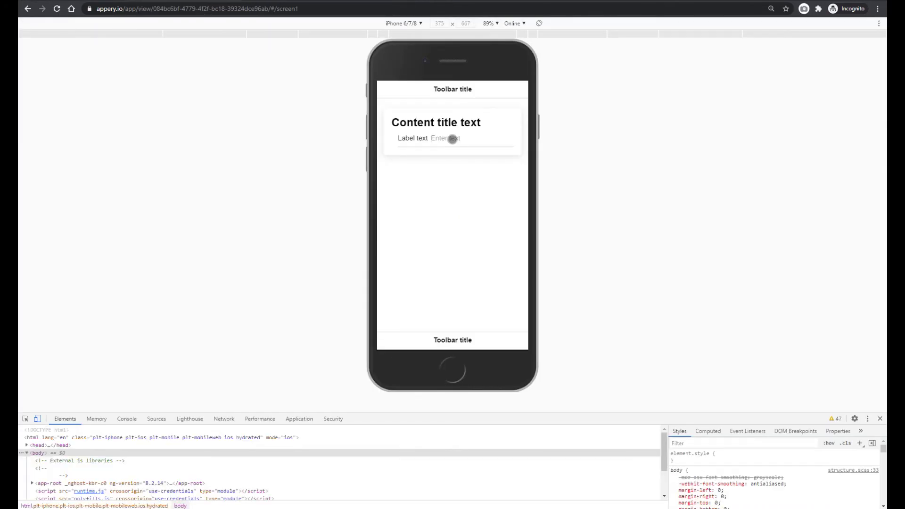
Enter 100 into the strict-mode preview field, then go back to the editor
text(100)
click(109, 0)
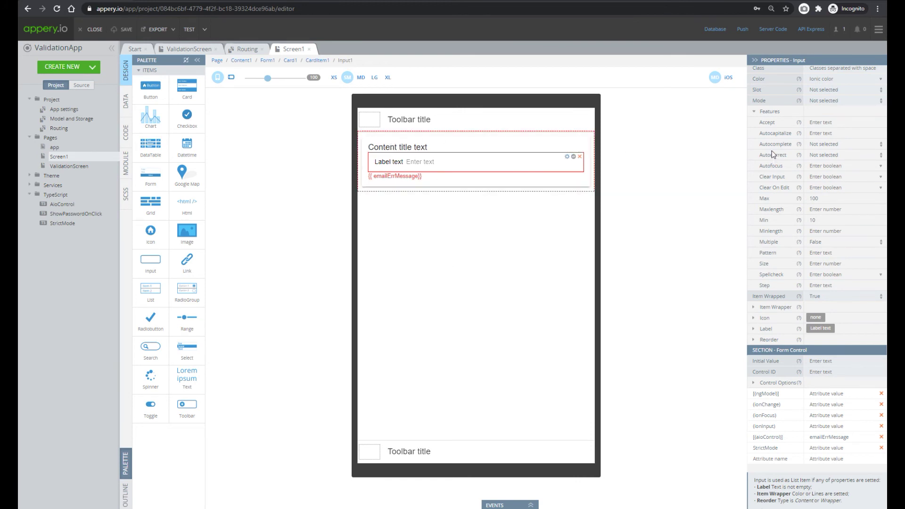
Change the input's Type to Password and clear its Min and Max values
scroll(793, 133, up, 2)
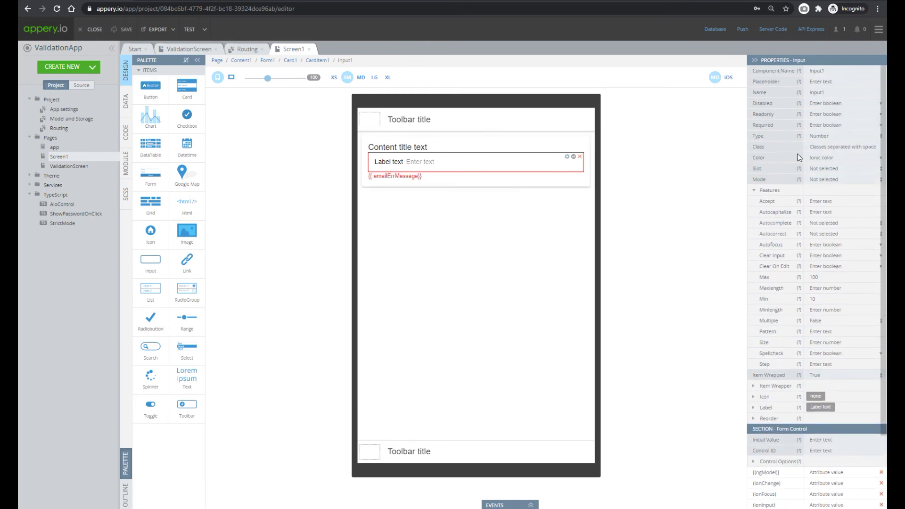
click(831, 137)
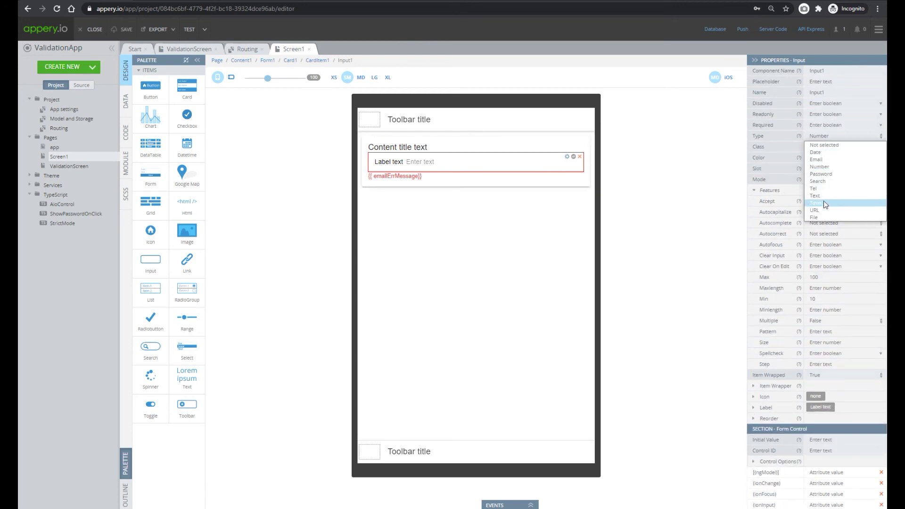
click(826, 175)
click(826, 300)
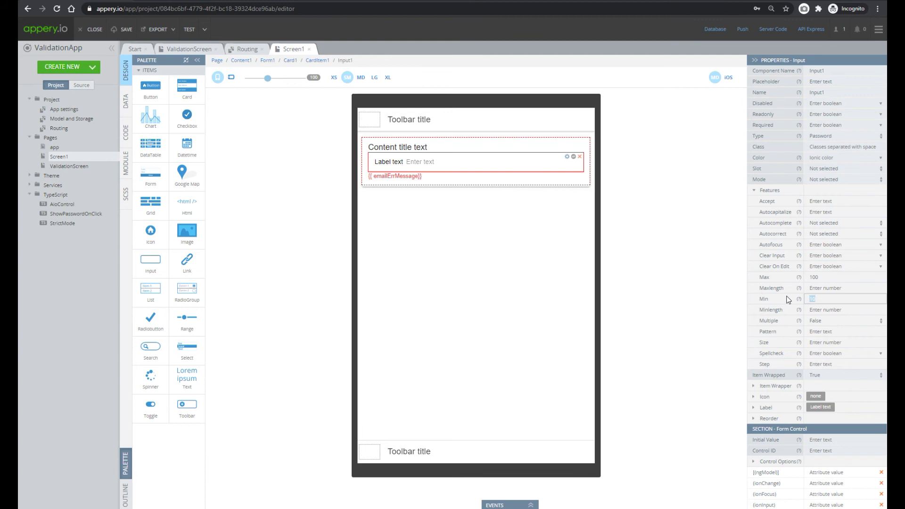
key(BackSpace)
click(771, 276)
key(BackSpace)
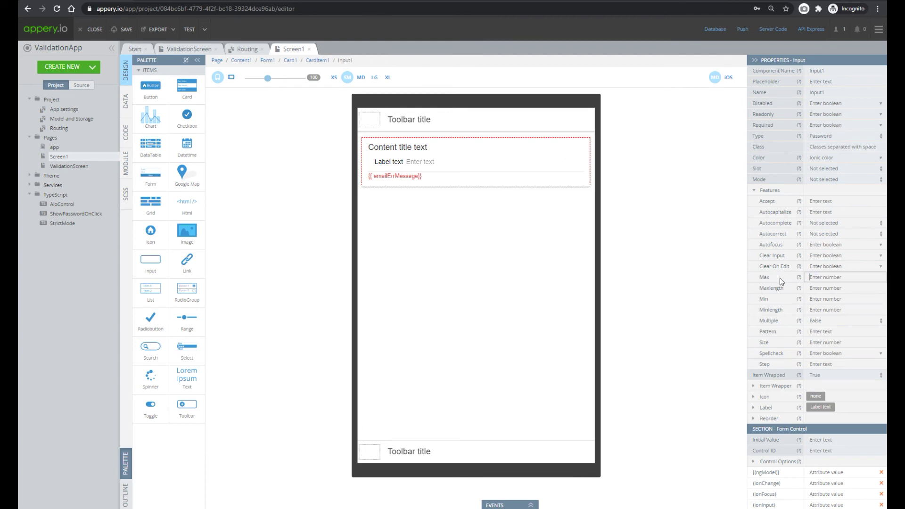
Give the input the 'eye' icon in the End slot, then bring up ValidationScreen
click(756, 398)
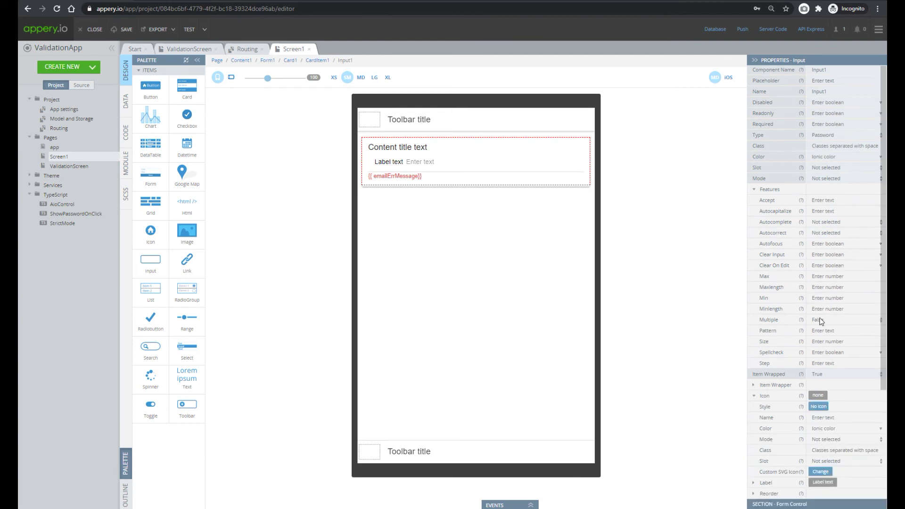
scroll(819, 315, down, 3)
click(819, 271)
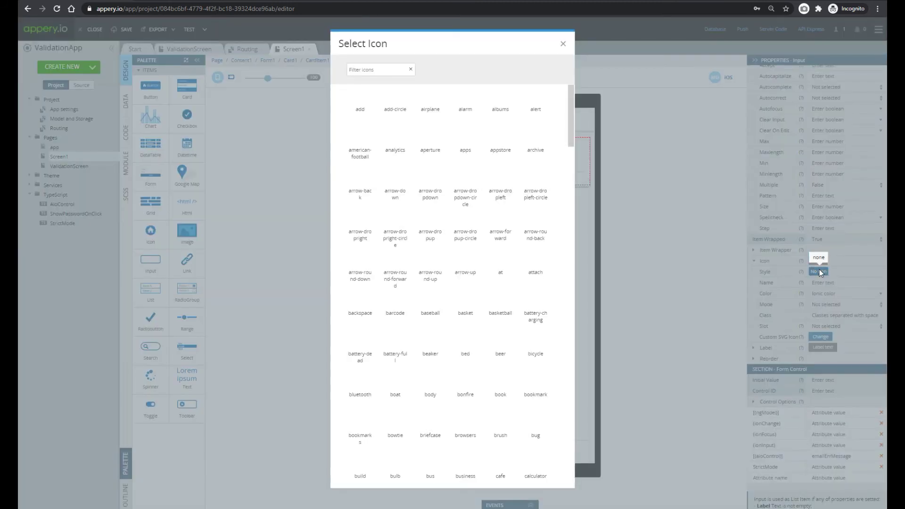
click(380, 69)
text(ey)
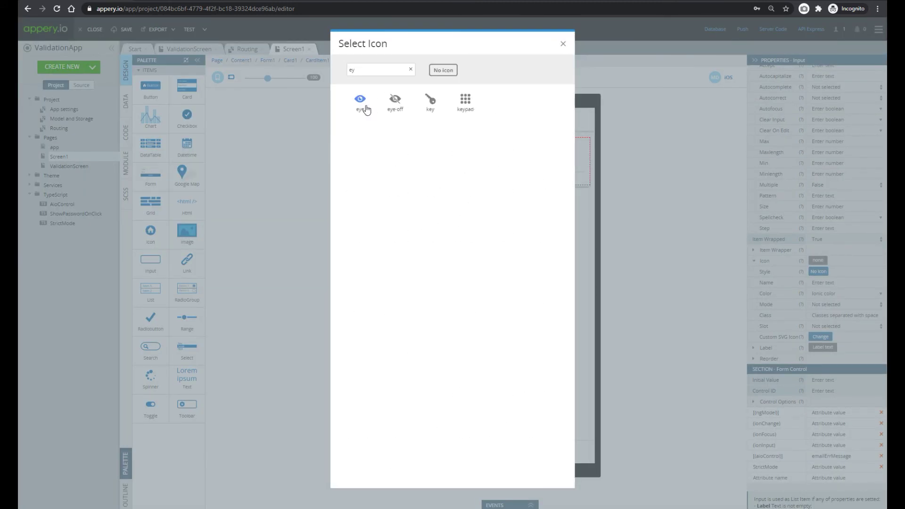
click(364, 105)
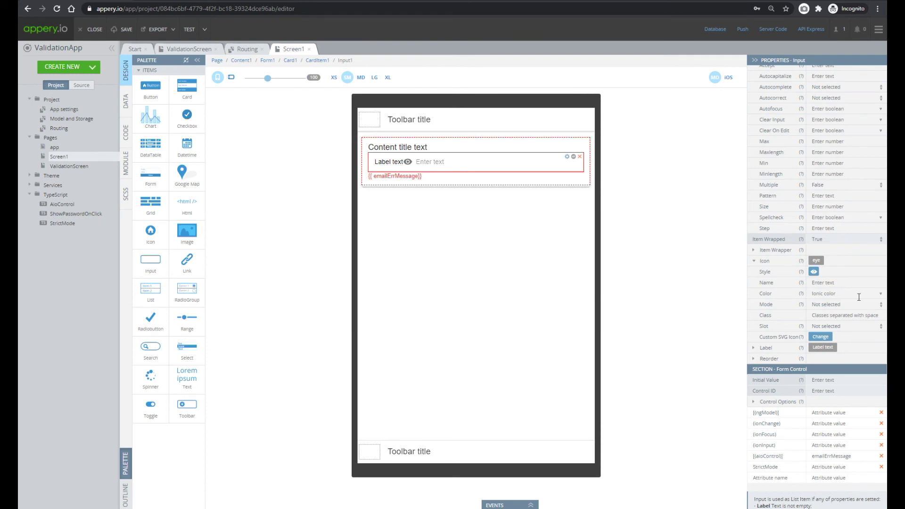
click(835, 326)
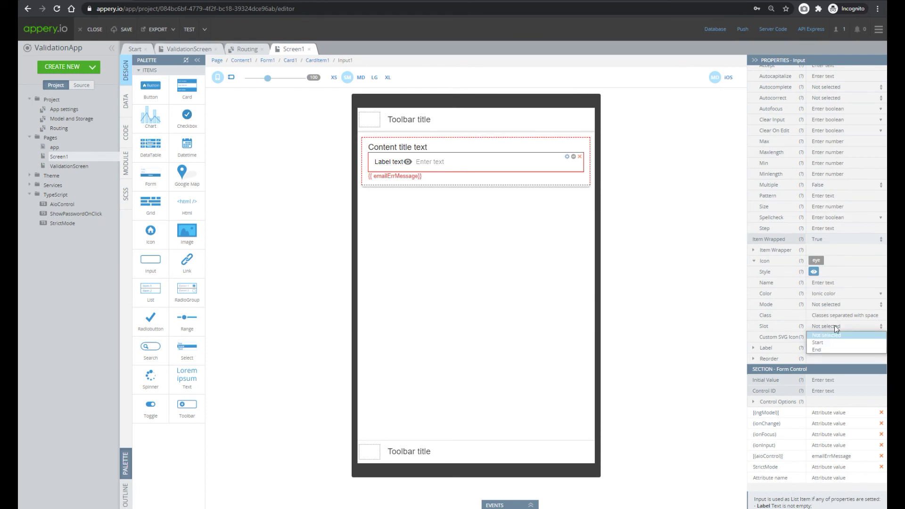
click(825, 351)
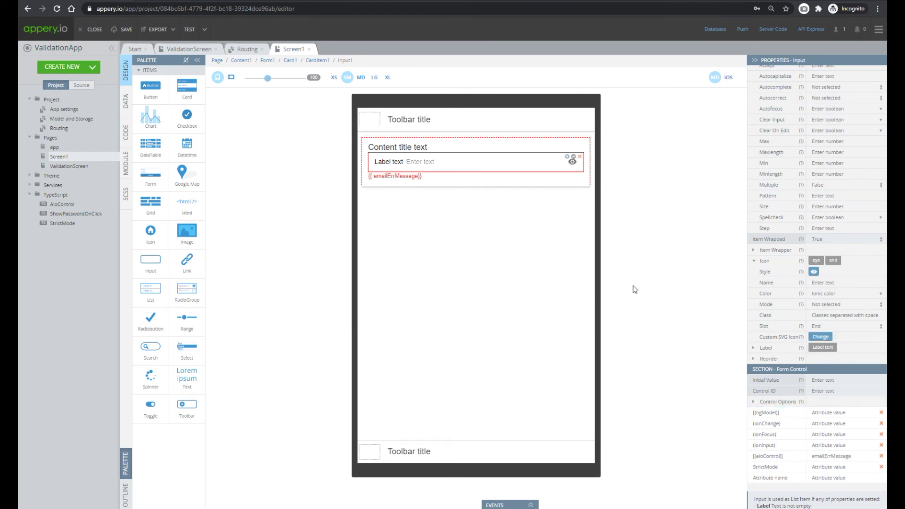
click(188, 49)
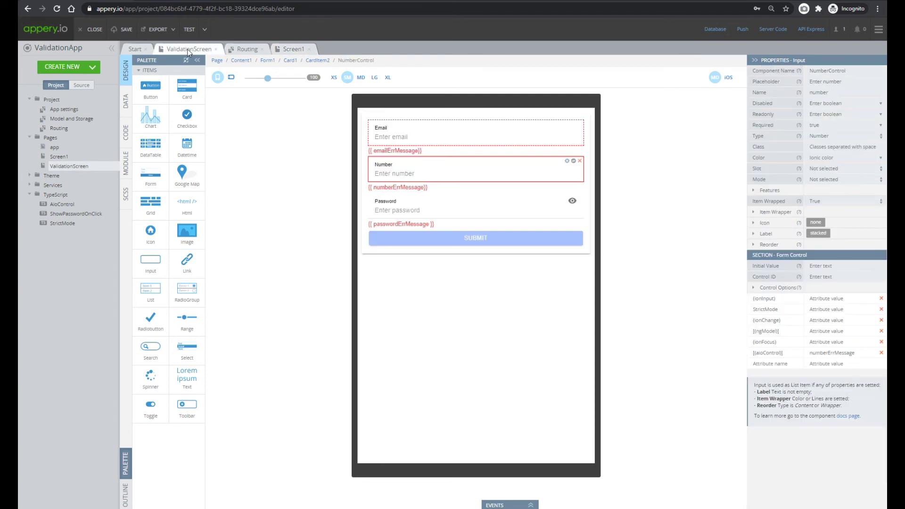
Copy ShowPasswordOnClick from ValidationScreen's PasswordControl and paste it over Screen1's StrictMode attribute name
click(466, 206)
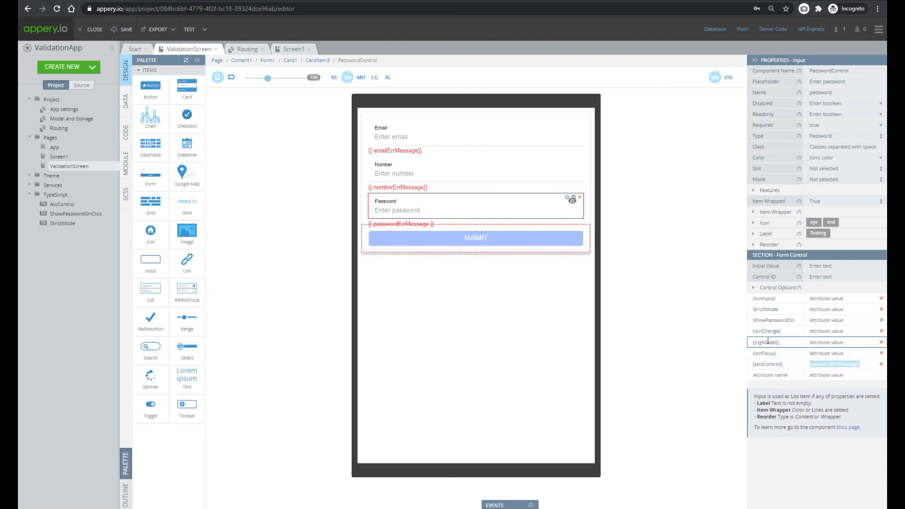
click(773, 323)
double_click(773, 321)
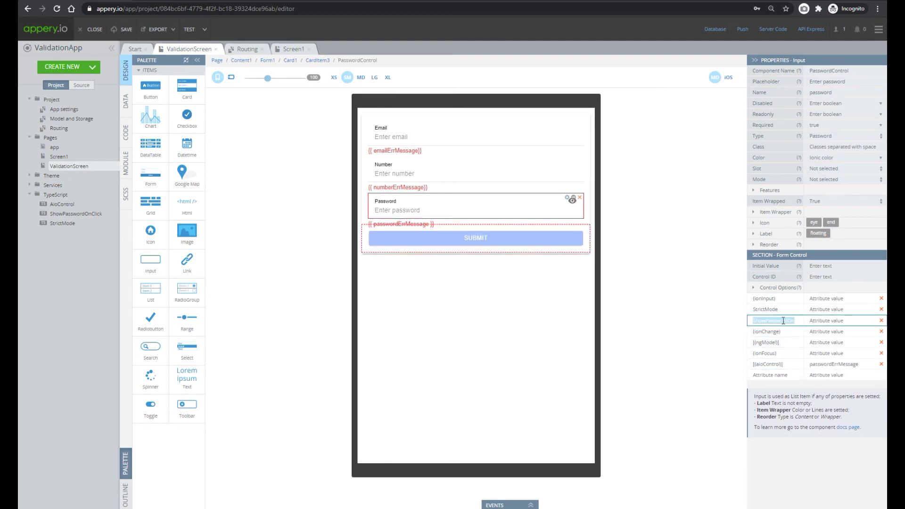
click(294, 48)
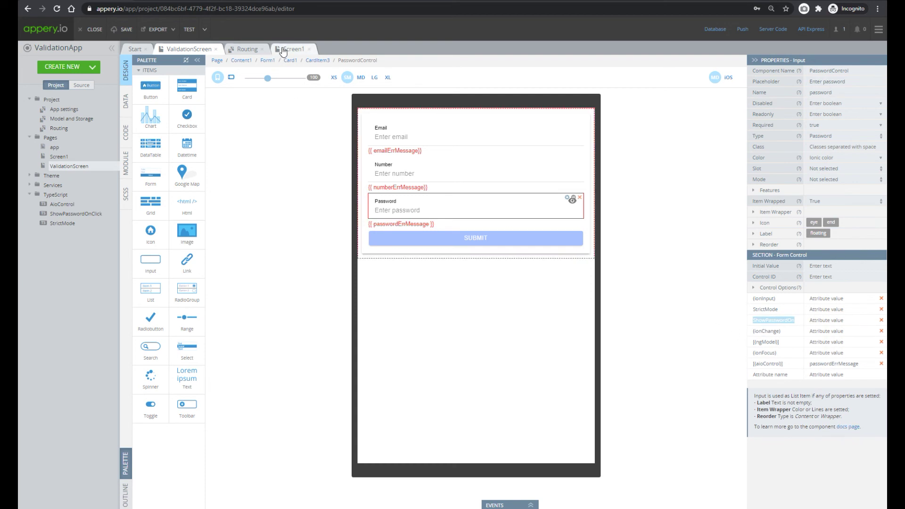
scroll(801, 330, down, 1)
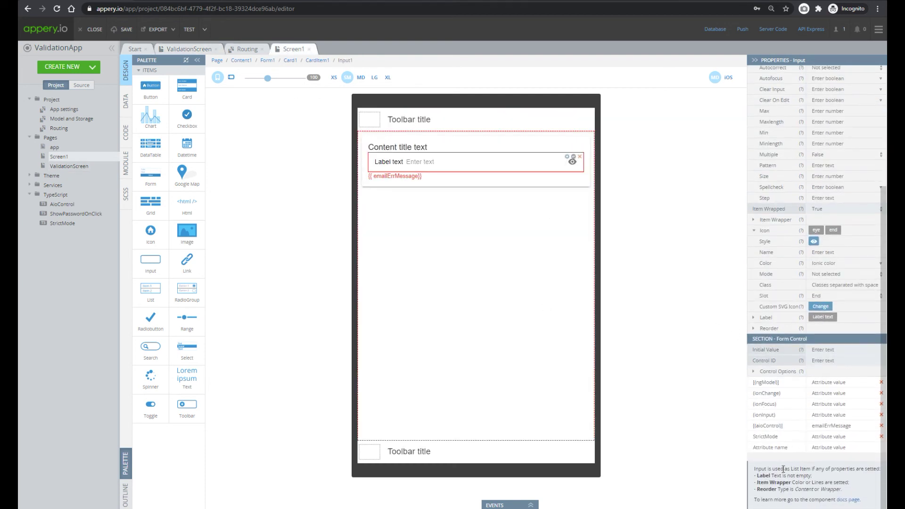
double_click(769, 437)
key(ctrl+v)
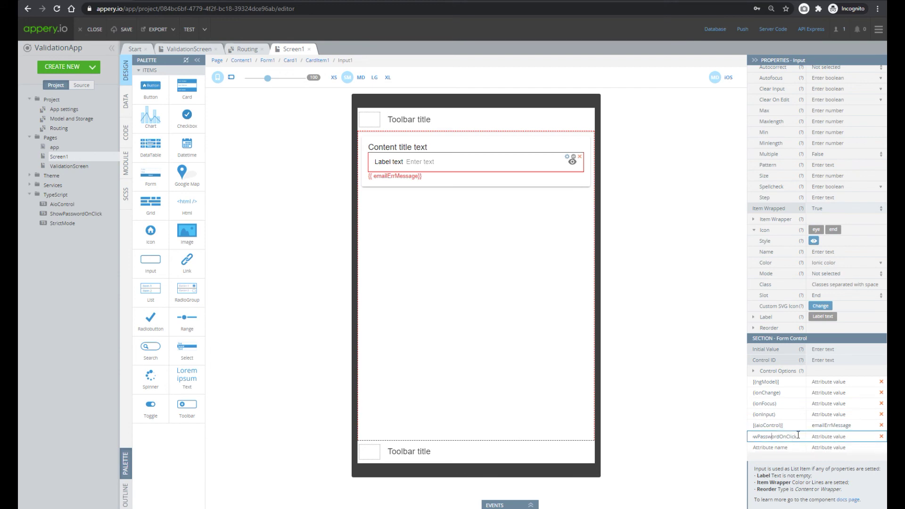
In preview, type 12345 and use the eye icon to reveal then re-mask it, then return to the editor
click(186, 28)
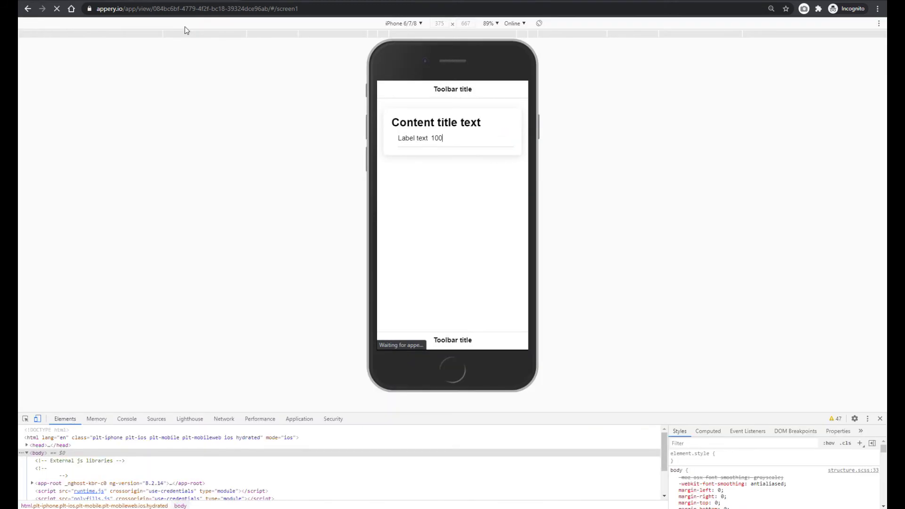
text(12345)
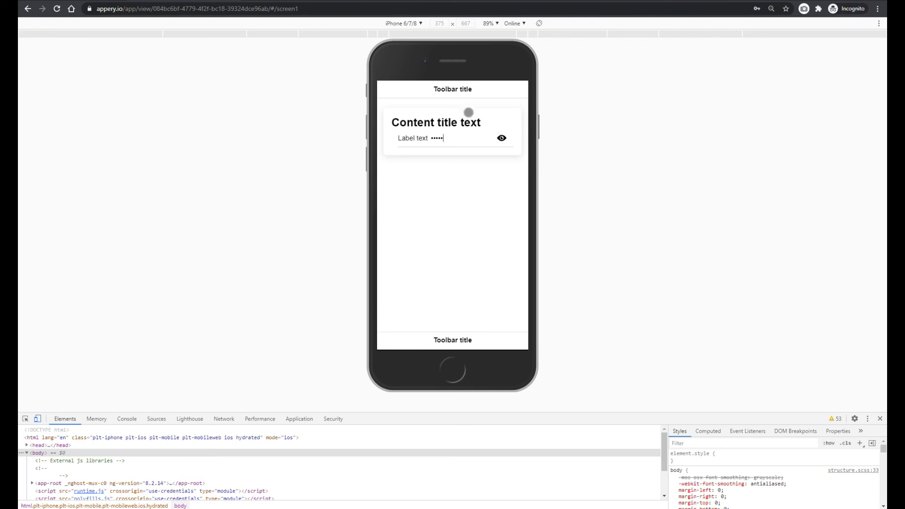
click(502, 138)
click(501, 138)
click(297, 1)
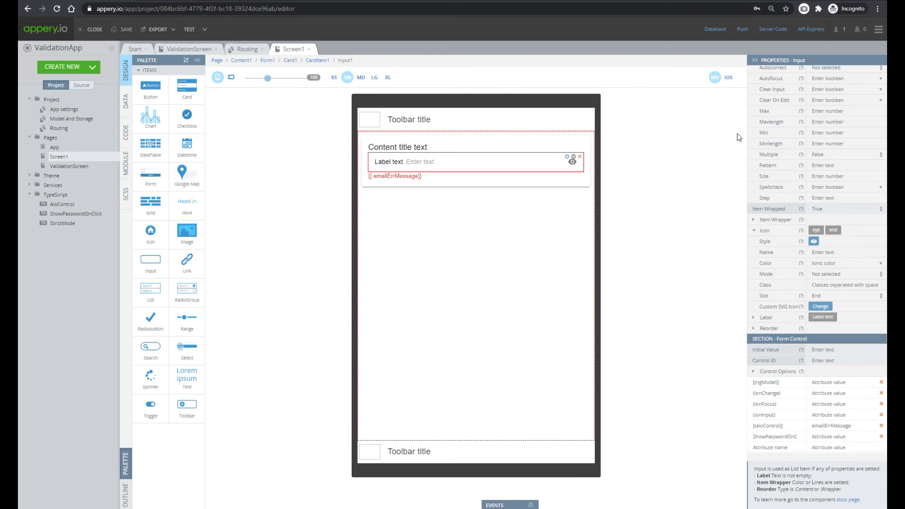
Add a Button below Screen1's input and copy the SUBMIT button's disabled condition from ValidationScreen
drag(151, 88, 454, 184)
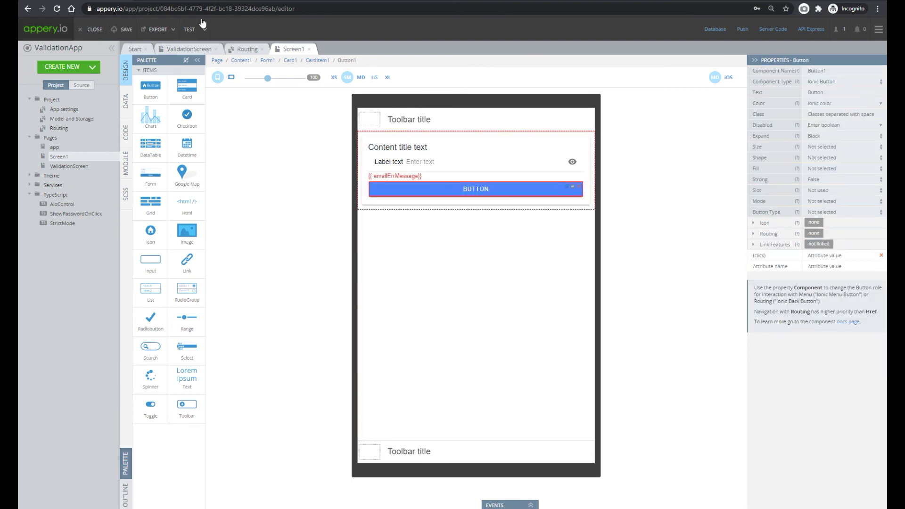
click(208, 50)
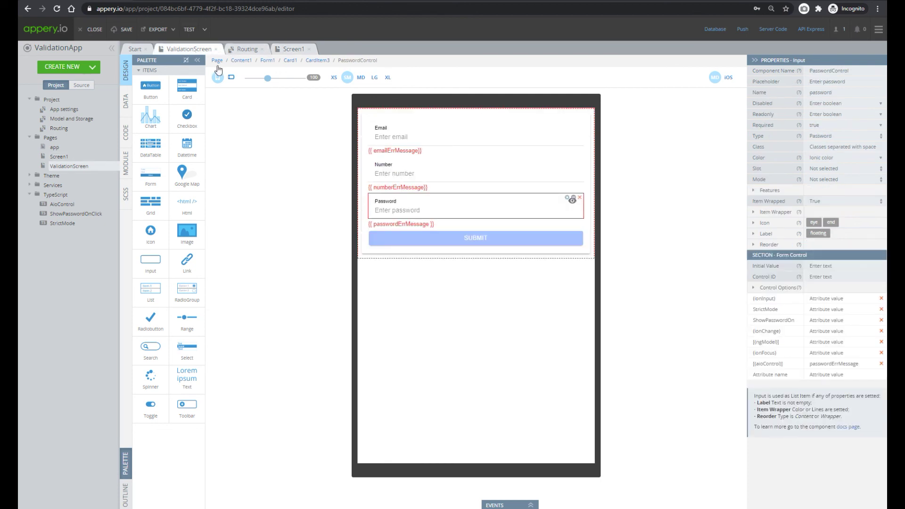
click(460, 237)
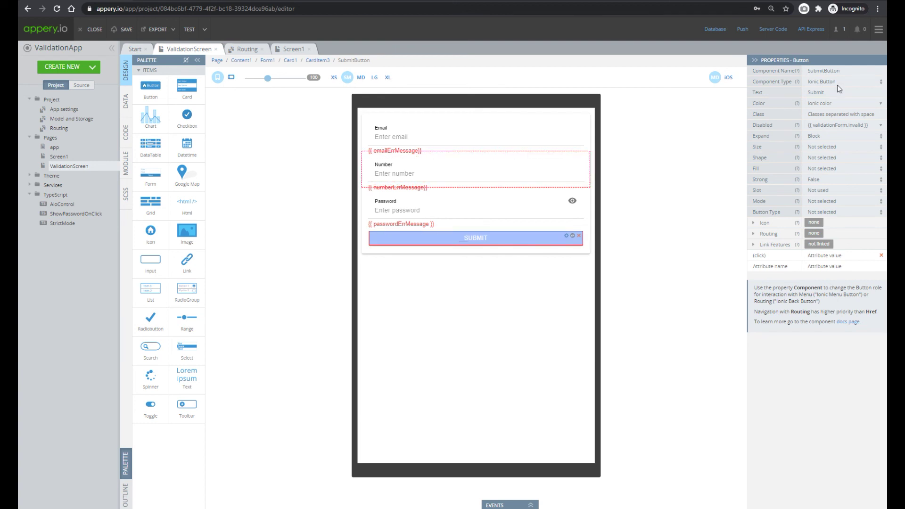
click(866, 125)
key(ctrl+c)
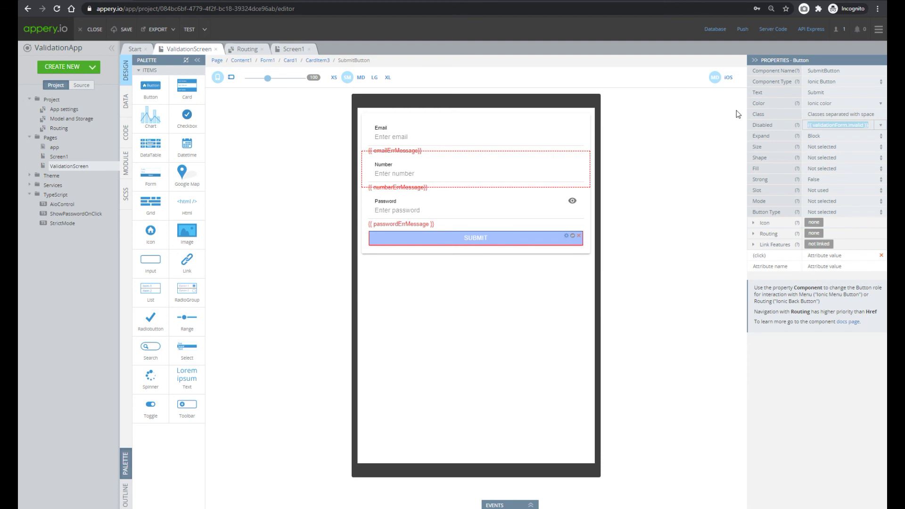
Paste {{ validationForm.invalid }} into the Button's Disabled property, then check ValidationScreen's form ID
click(293, 49)
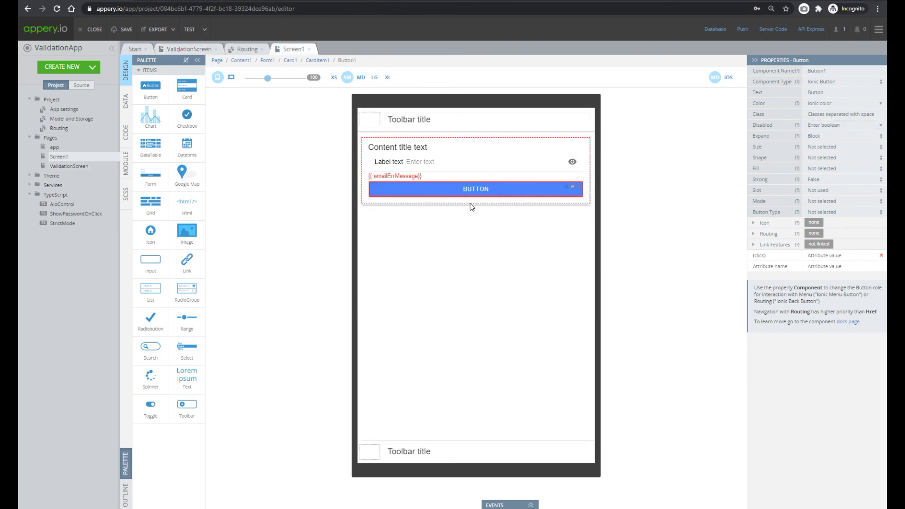
click(838, 125)
key(ctrl+v)
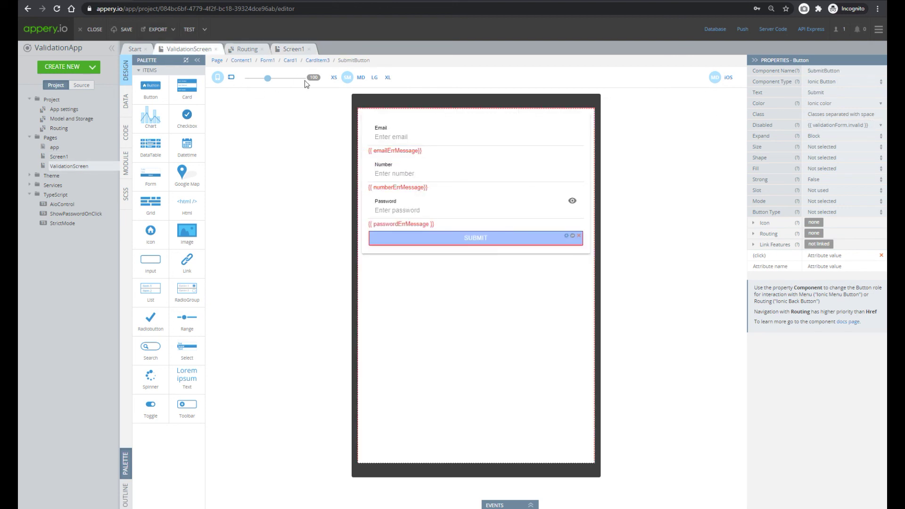
click(268, 61)
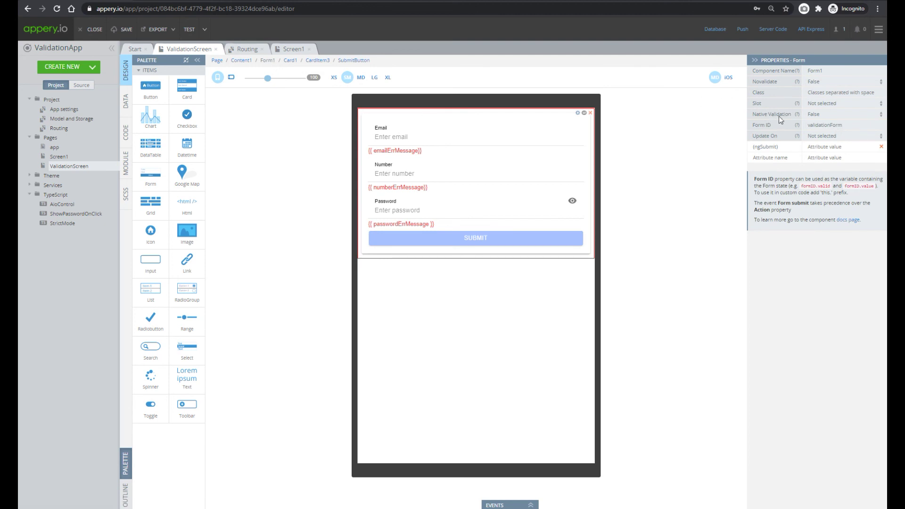
Set Screen1's form ID to validationForm
click(293, 49)
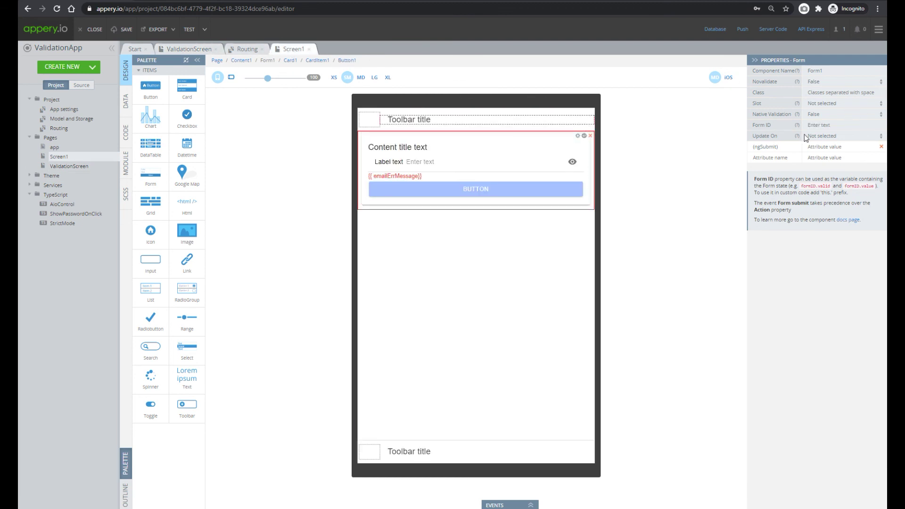
click(825, 125)
text(validationForm)
Set the password input's Required to true and launch a TEST preview
click(440, 166)
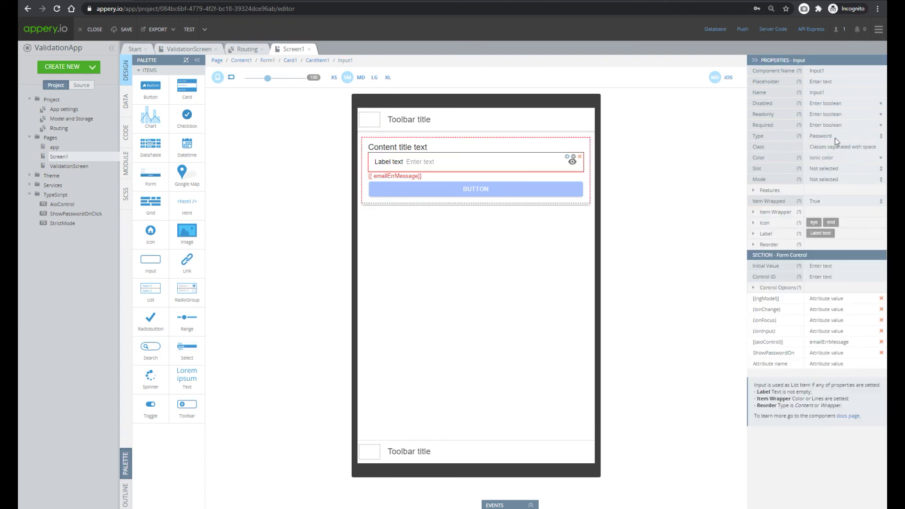
click(755, 191)
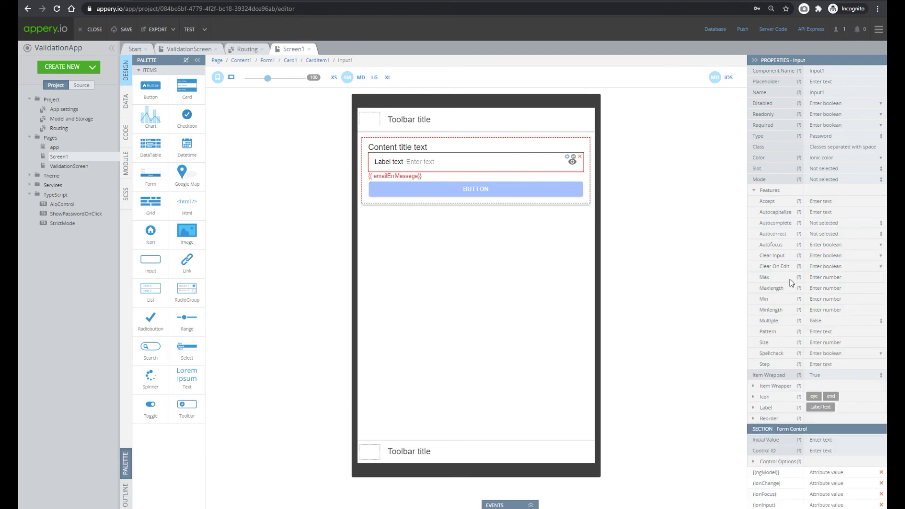
click(813, 309)
click(754, 190)
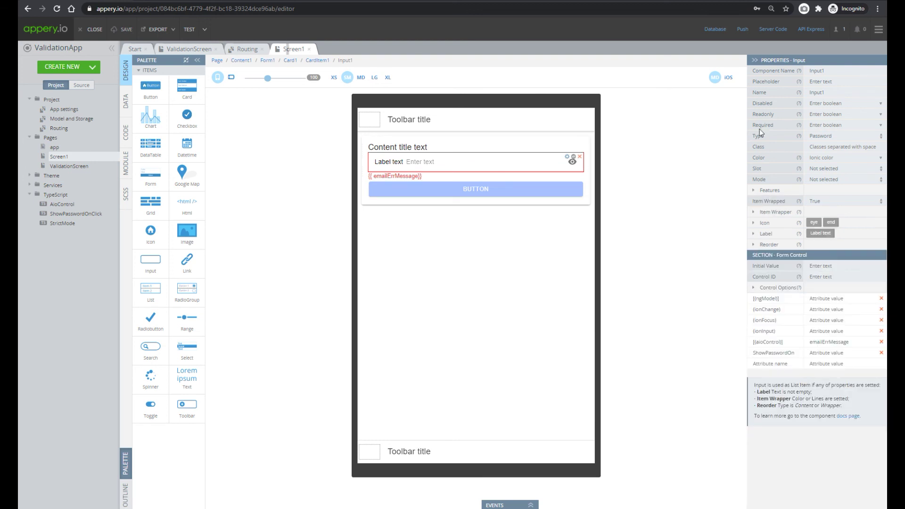
click(881, 127)
click(825, 137)
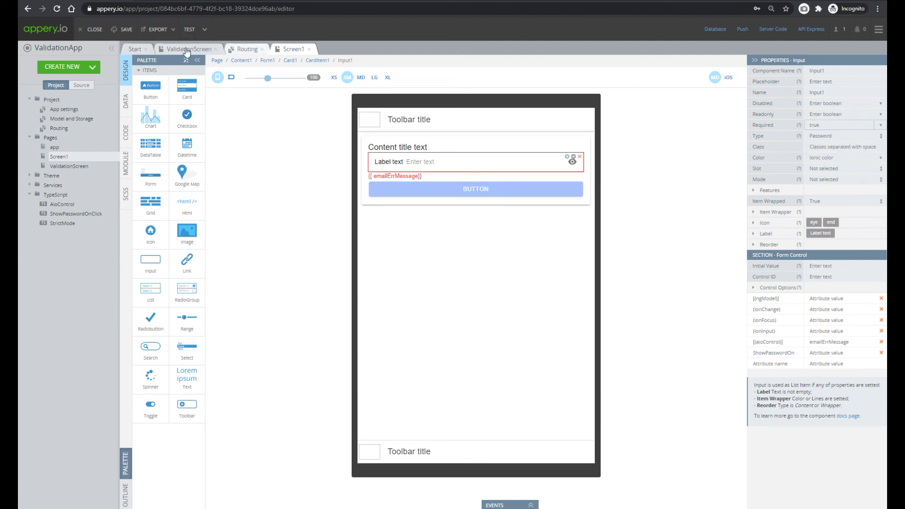
click(188, 30)
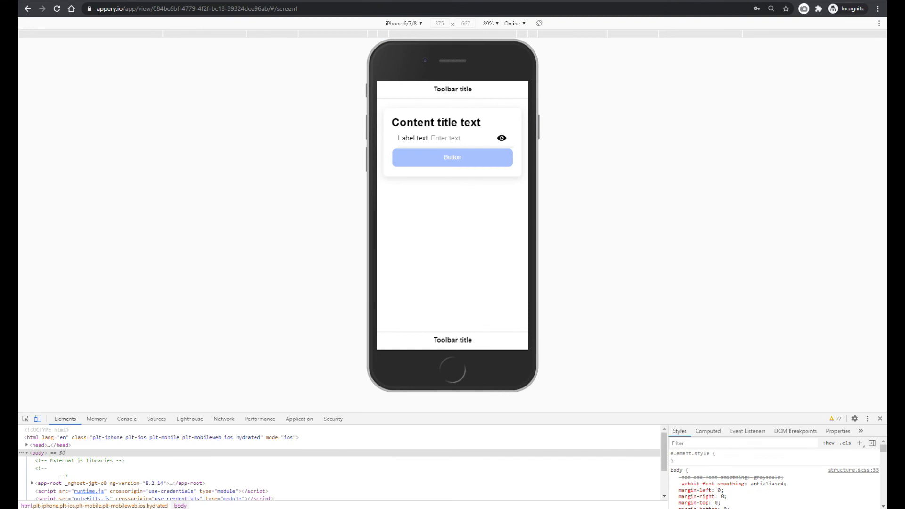
Enter a test password in the preview's input so the Button becomes enabled
text(1234)
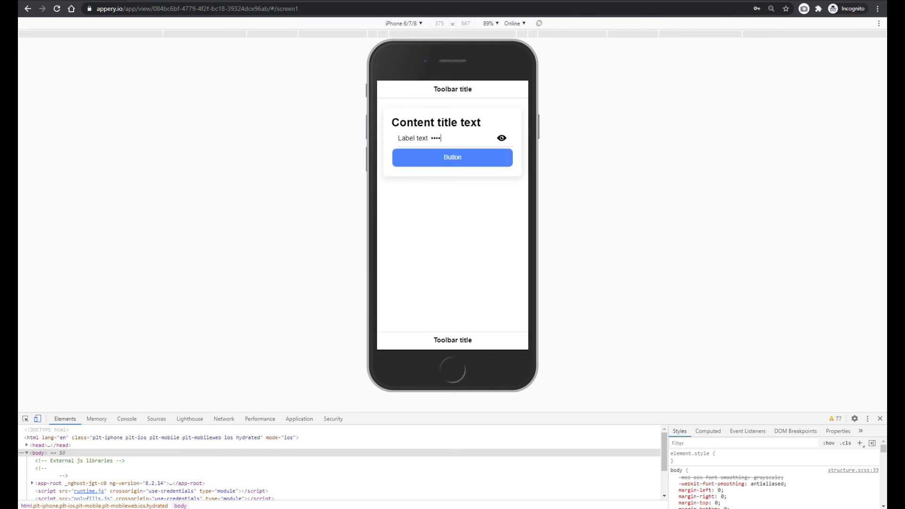